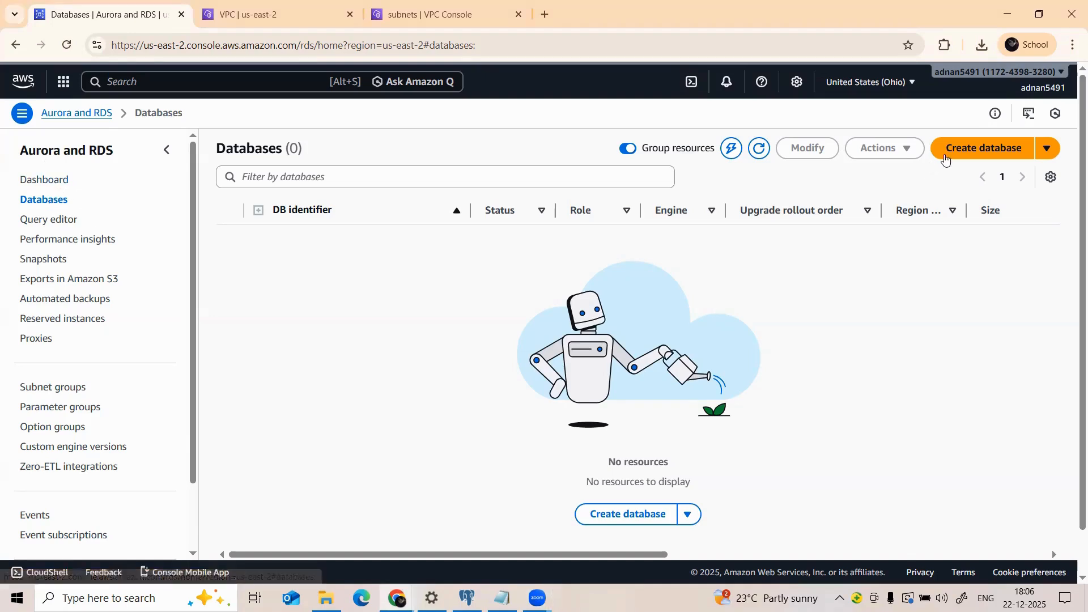
# Step: Start a new database using the PostgreSQL 17.6-R2 engine
pyautogui.click(975, 155)
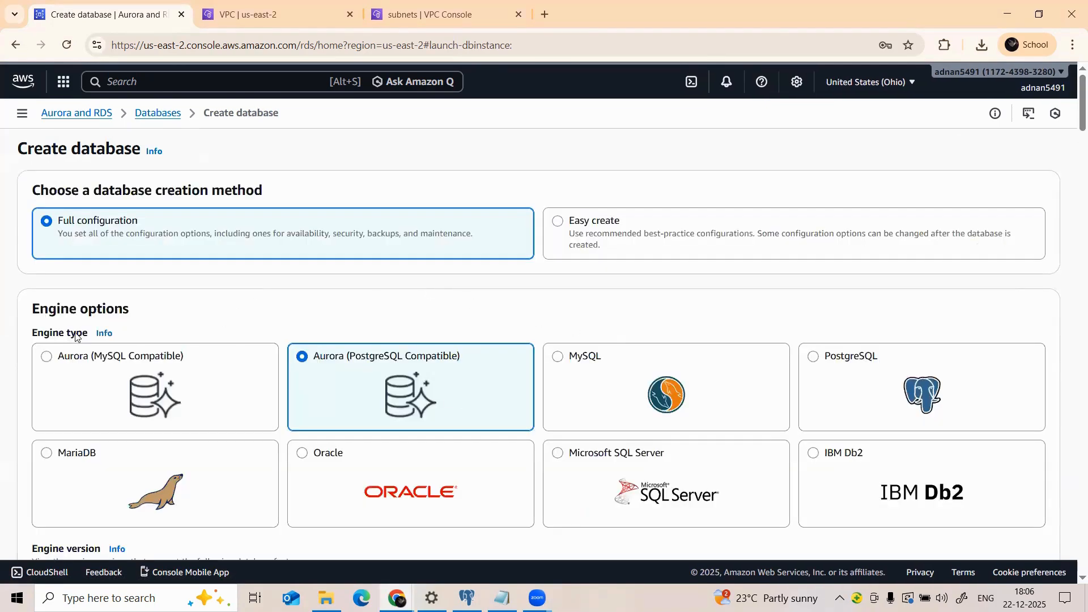
pyautogui.click(824, 365)
pyautogui.scroll(-4, 423, 311)
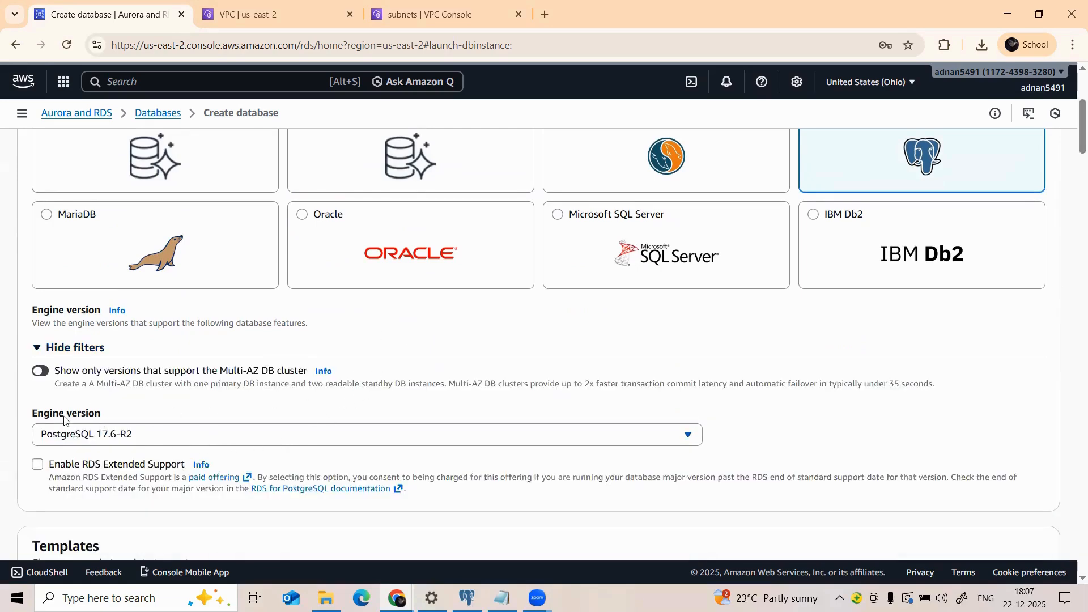
pyautogui.scroll(-1, 76, 431)
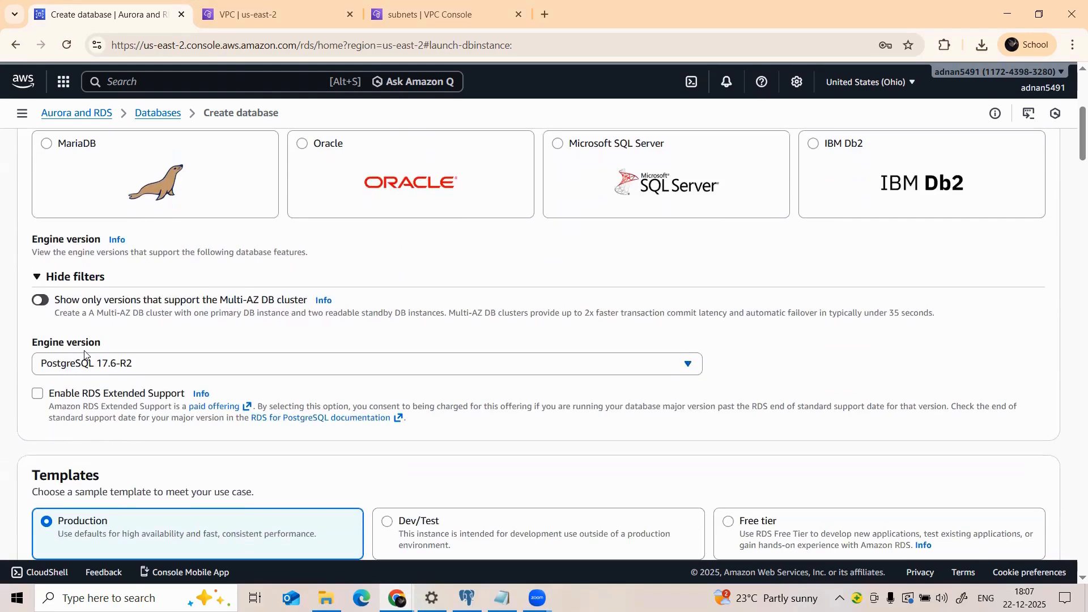
pyautogui.scroll(-3, 260, 377)
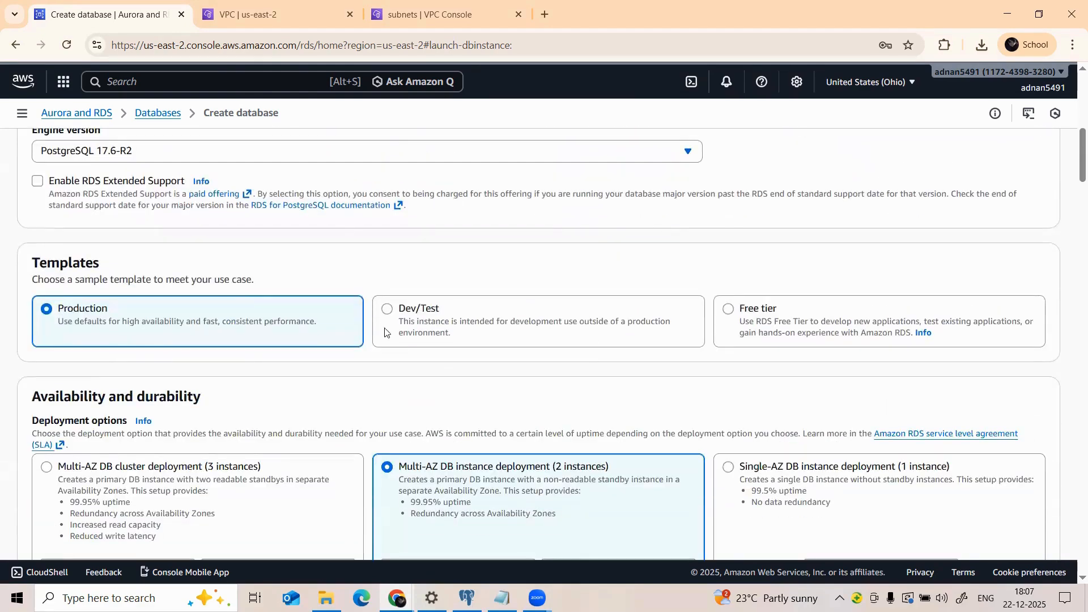
pyautogui.scroll(2, 113, 272)
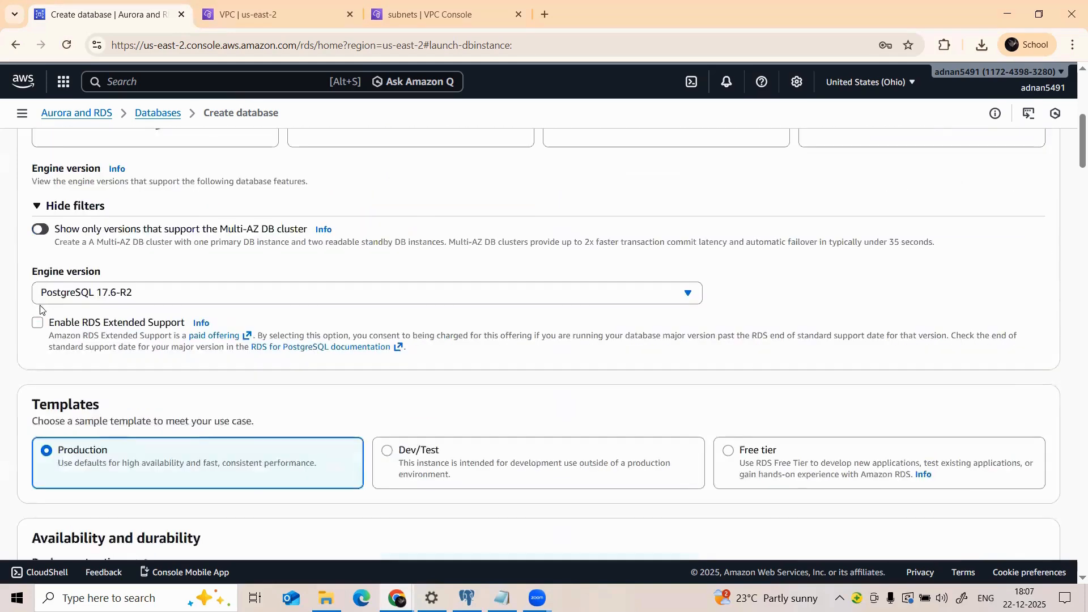
# Step: Enable RDS Extended Support and pick the Free tier, Single-AZ template
pyautogui.click(47, 321)
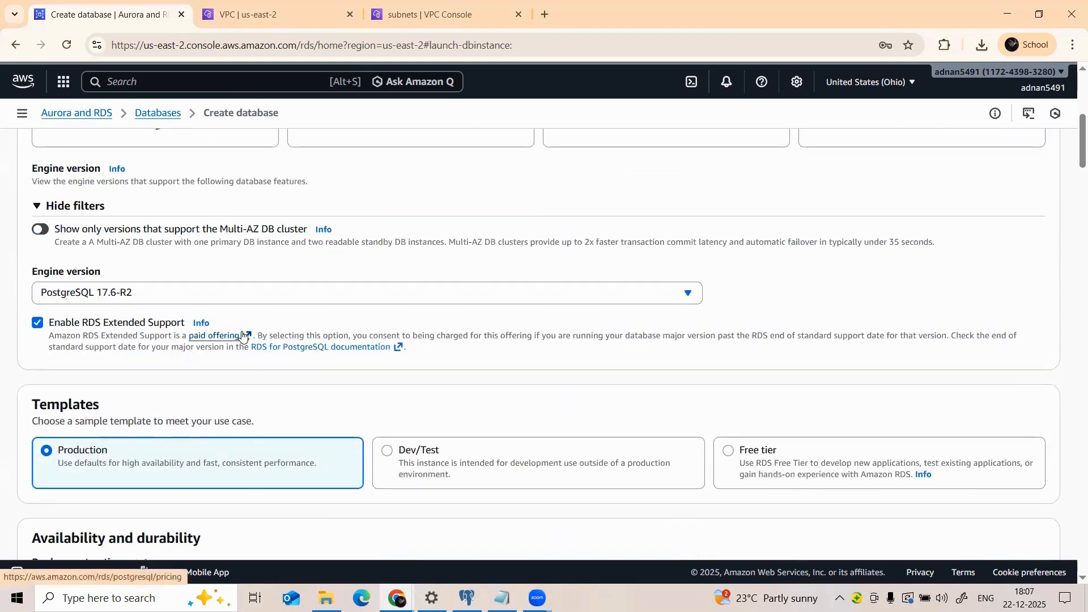
pyautogui.scroll(-2, 73, 249)
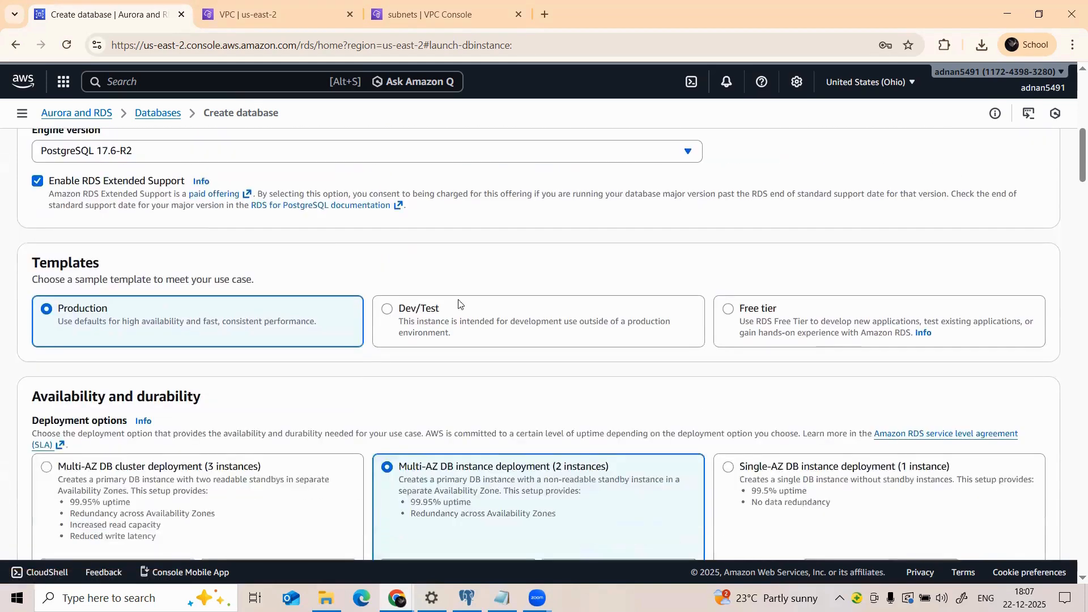
pyautogui.click(729, 311)
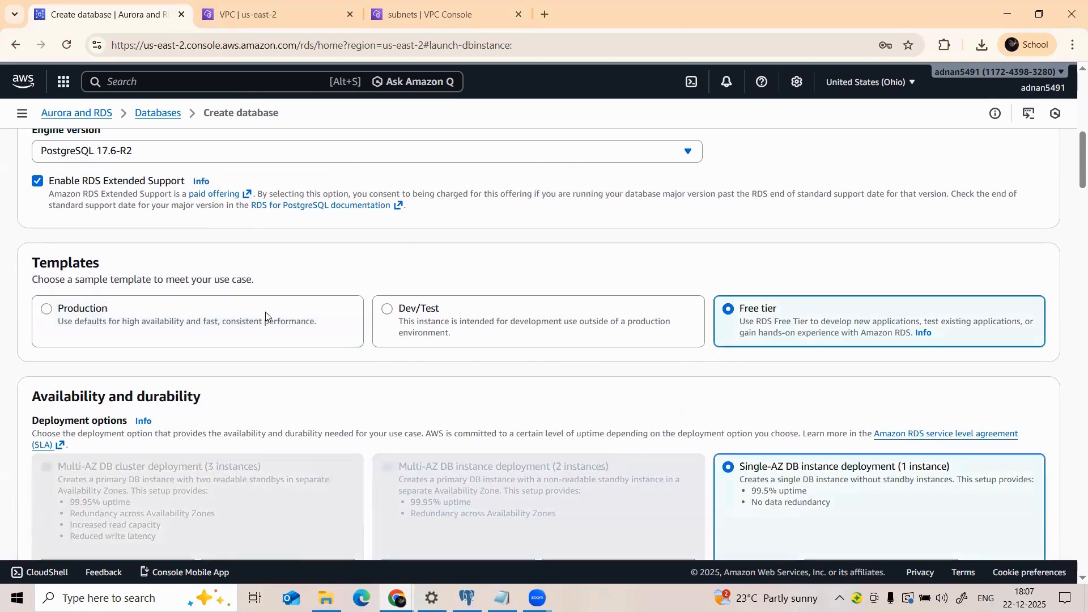
pyautogui.scroll(-3, 651, 369)
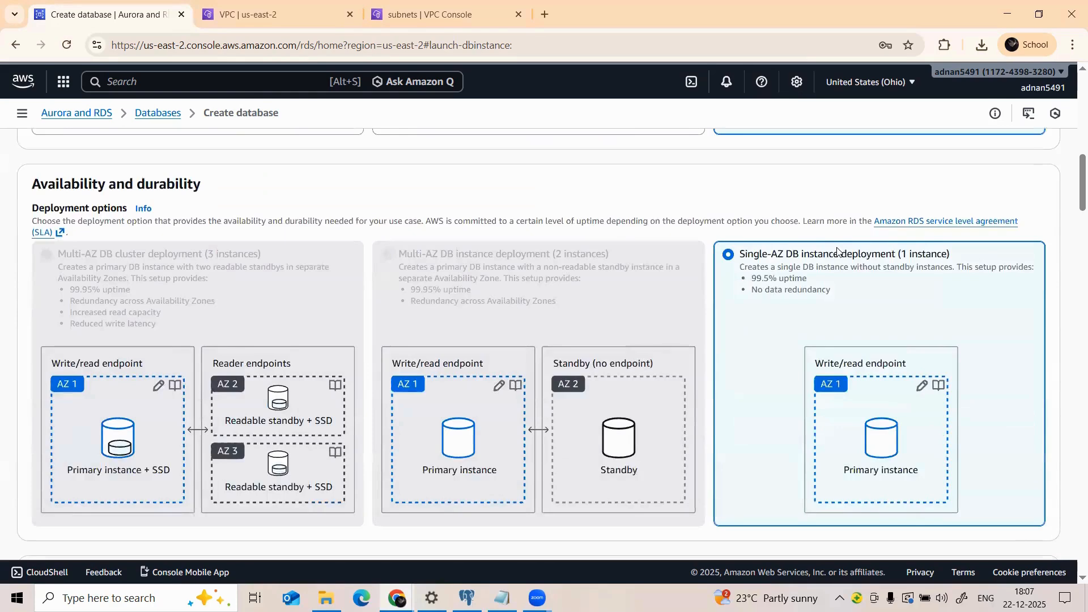
pyautogui.scroll(-5, 398, 268)
pyautogui.scroll(-1, 124, 294)
# Step: Rename the DB instance identifier from database-1 to learnmore
pyautogui.click(110, 276)
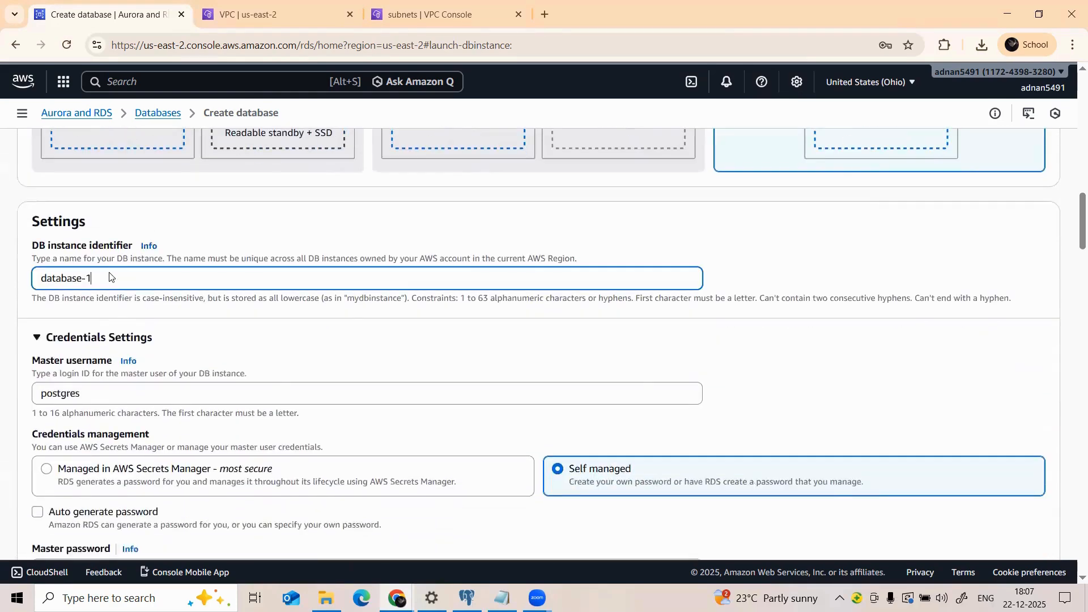
pyautogui.press('BackSpace')
pyautogui.press('BackSpace')
pyautogui.press('BackSpace')
pyautogui.press('BackSpace')
pyautogui.press('BackSpace')
pyautogui.press('BackSpace')
pyautogui.press('BackSpace')
pyautogui.press('BackSpace')
pyautogui.press('BackSpace')
pyautogui.write('le')
# Step: Enter the postgres master password and begin confirming it
pyautogui.scroll(-3, 88, 395)
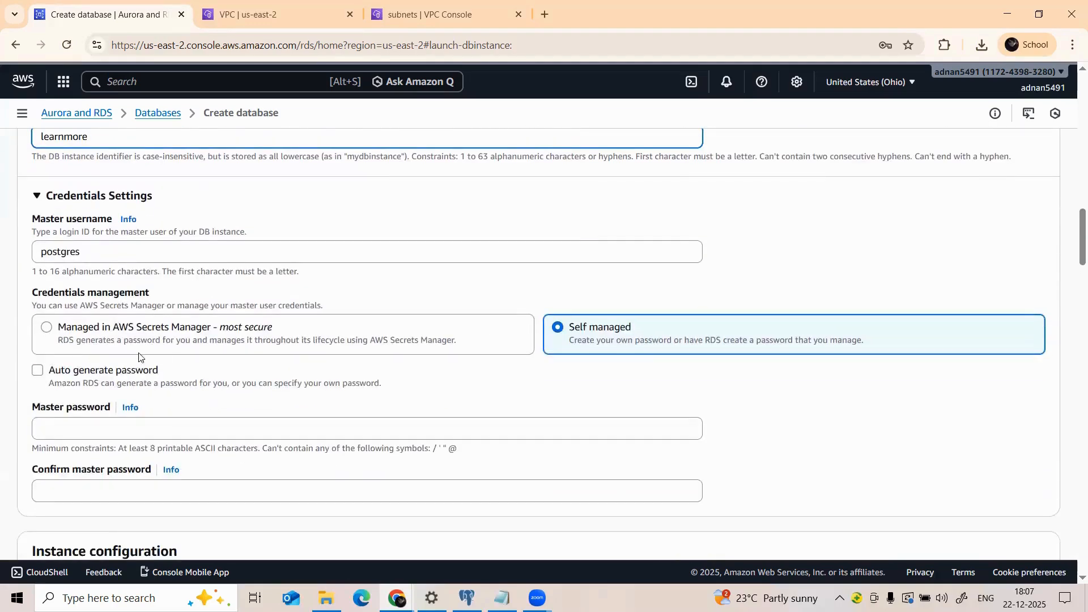
pyautogui.click(143, 434)
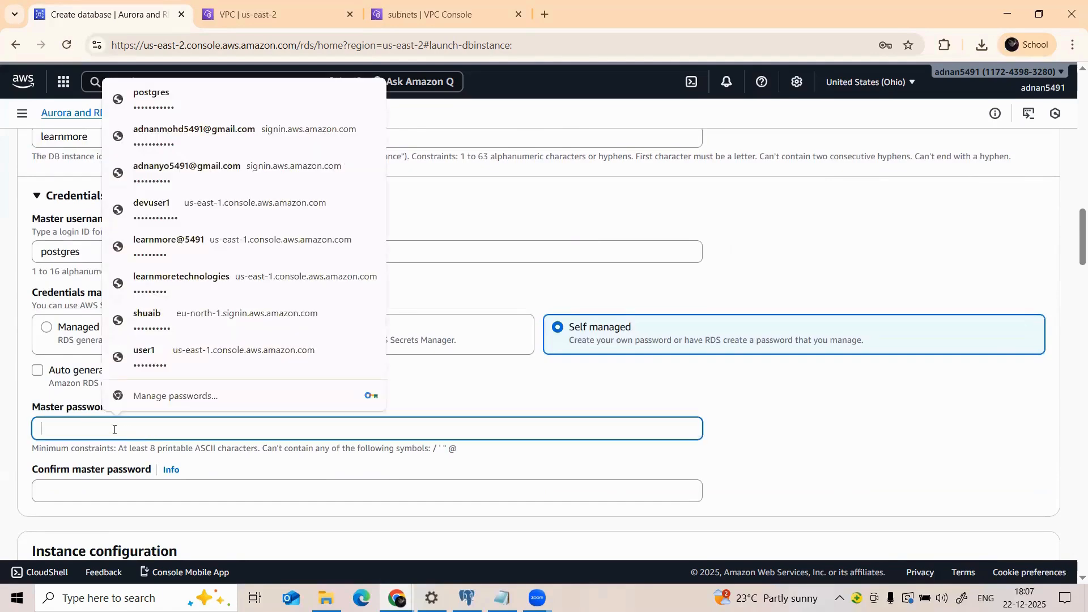
pyautogui.write('p')
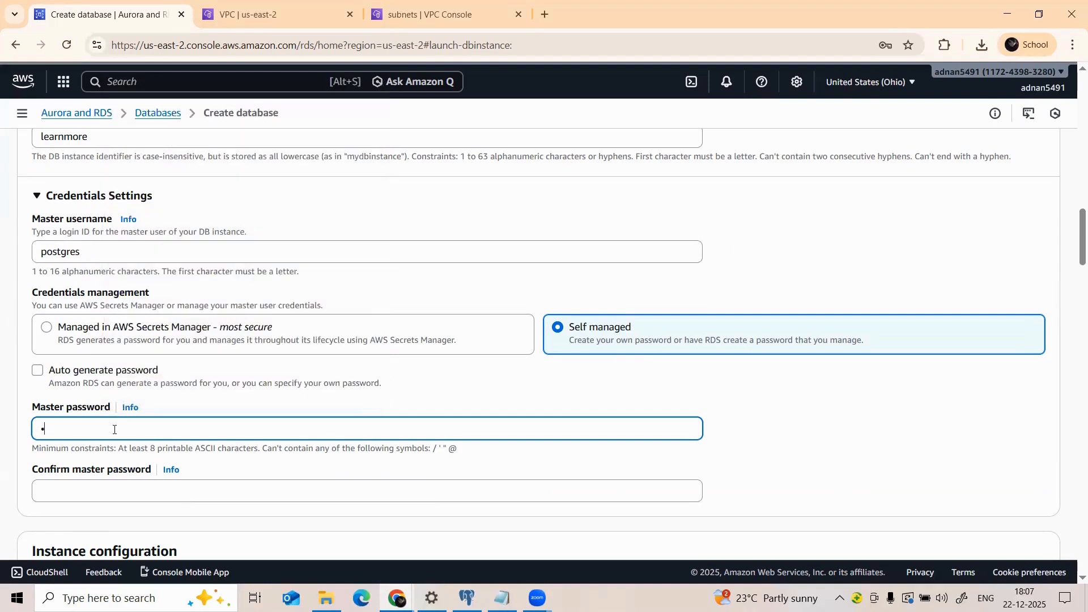
pyautogui.write('•••••')
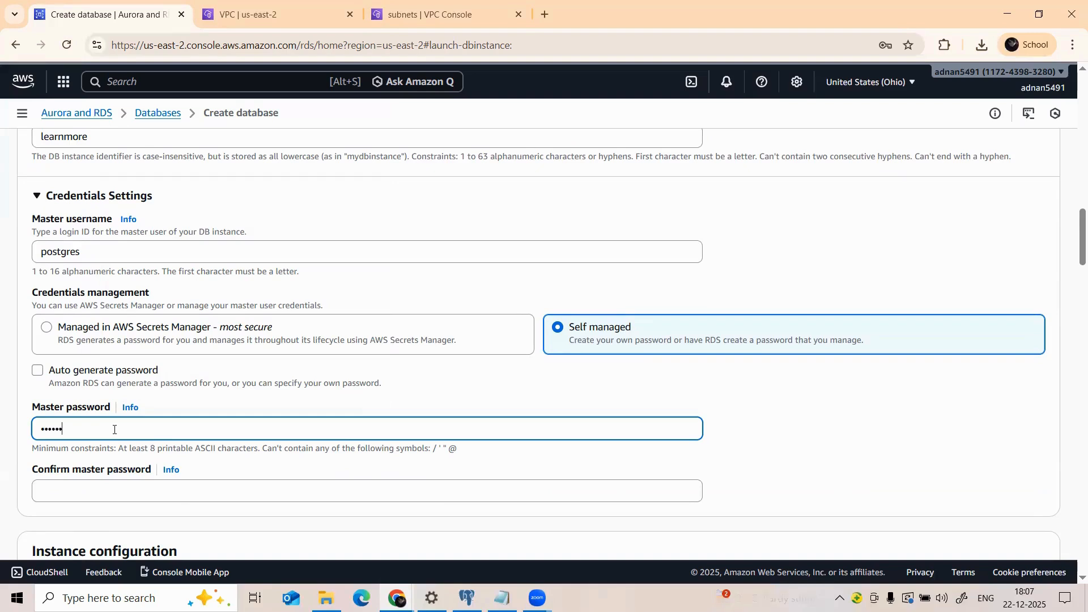
pyautogui.write('•')
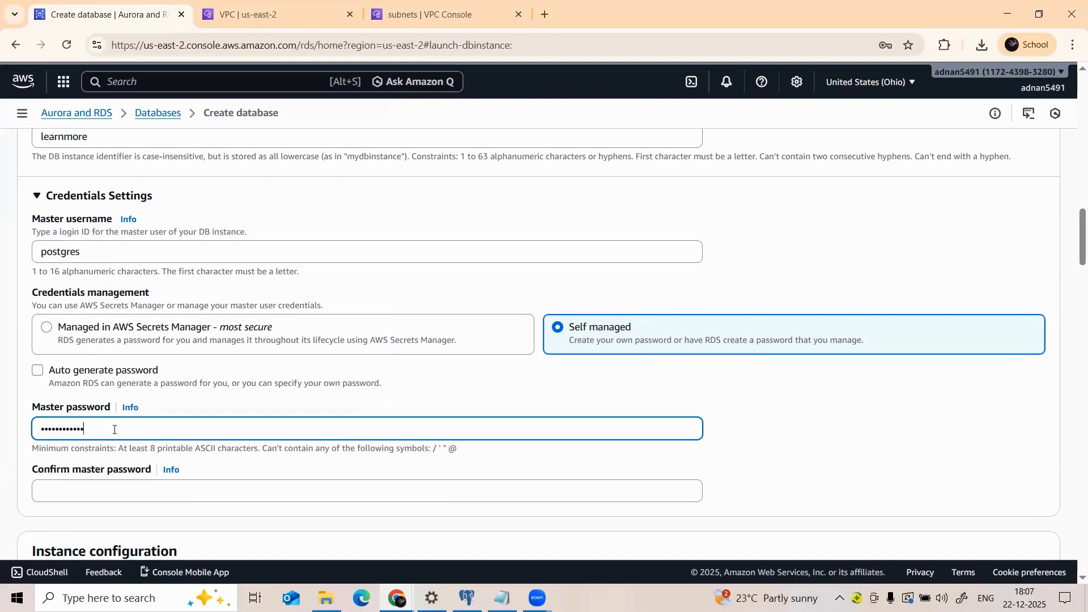
pyautogui.click(109, 486)
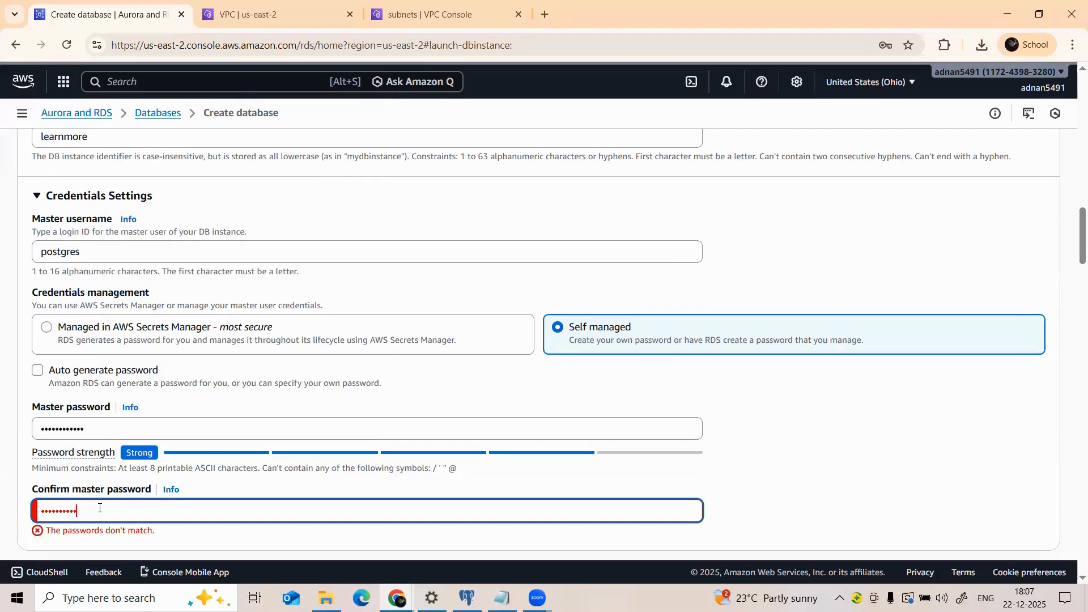
# Step: Finish confirming the master password and keep Default VPC in Connectivity
pyautogui.write('1')
pyautogui.scroll(-3, 143, 484)
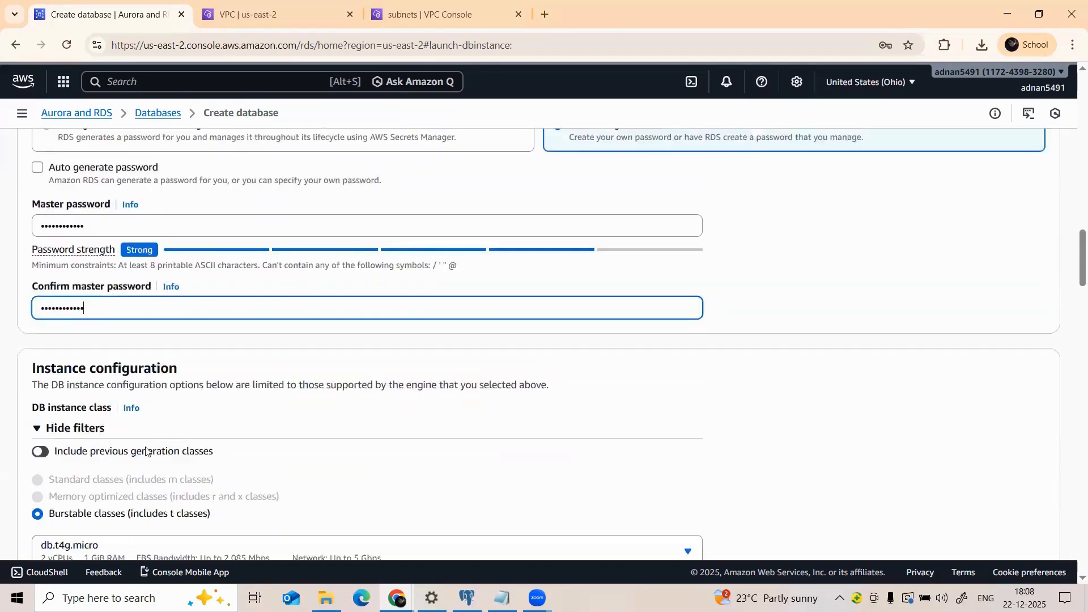
pyautogui.scroll(2, 96, 365)
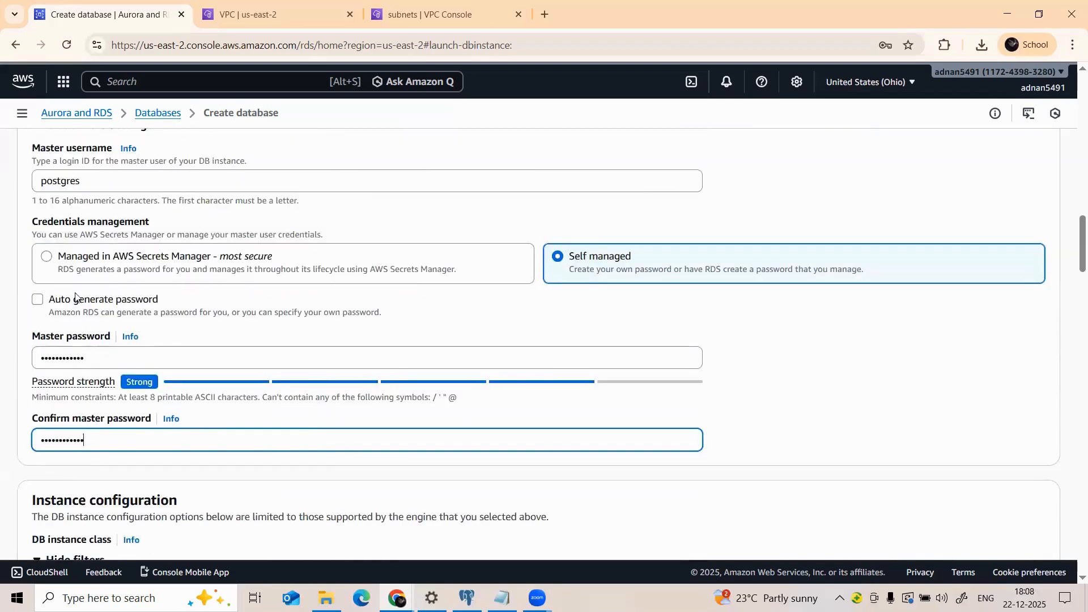
pyautogui.scroll(4, 79, 295)
pyautogui.scroll(-5, 210, 357)
pyautogui.scroll(-5, 53, 357)
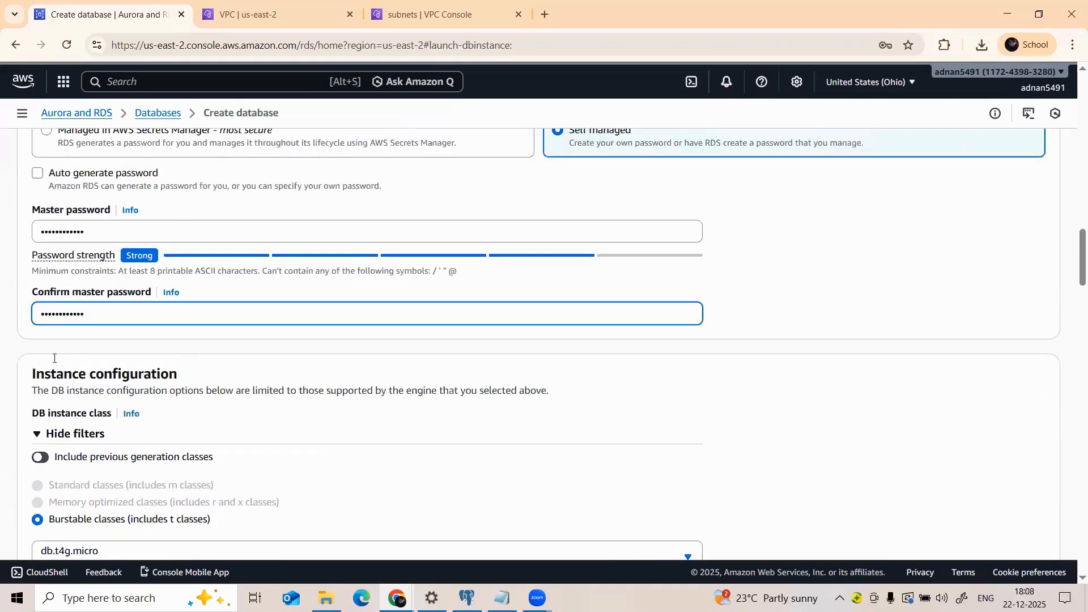
pyautogui.scroll(-1, 69, 314)
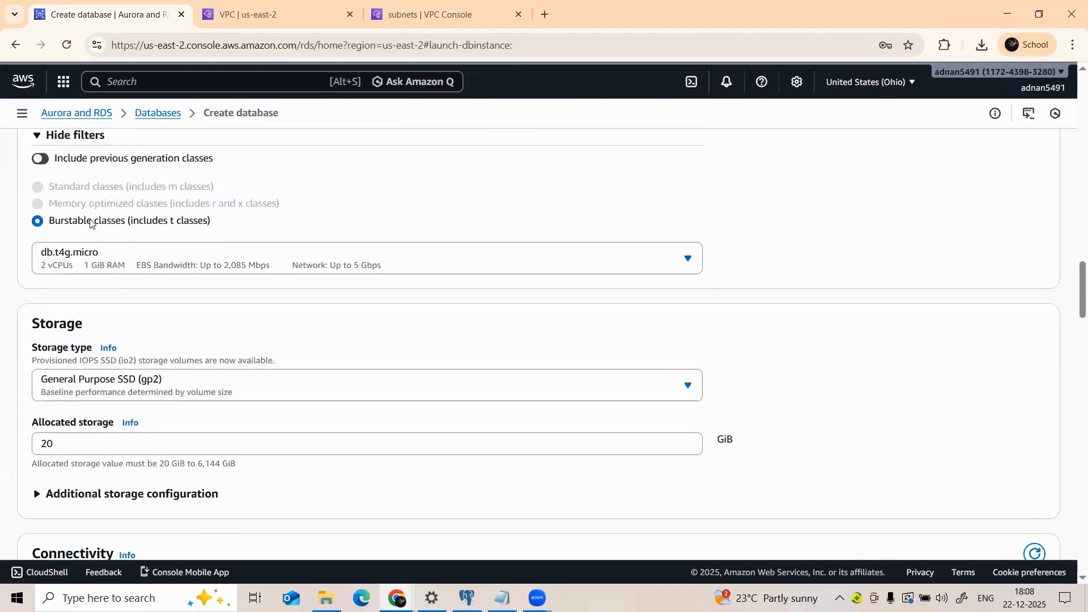
pyautogui.scroll(-5, 87, 437)
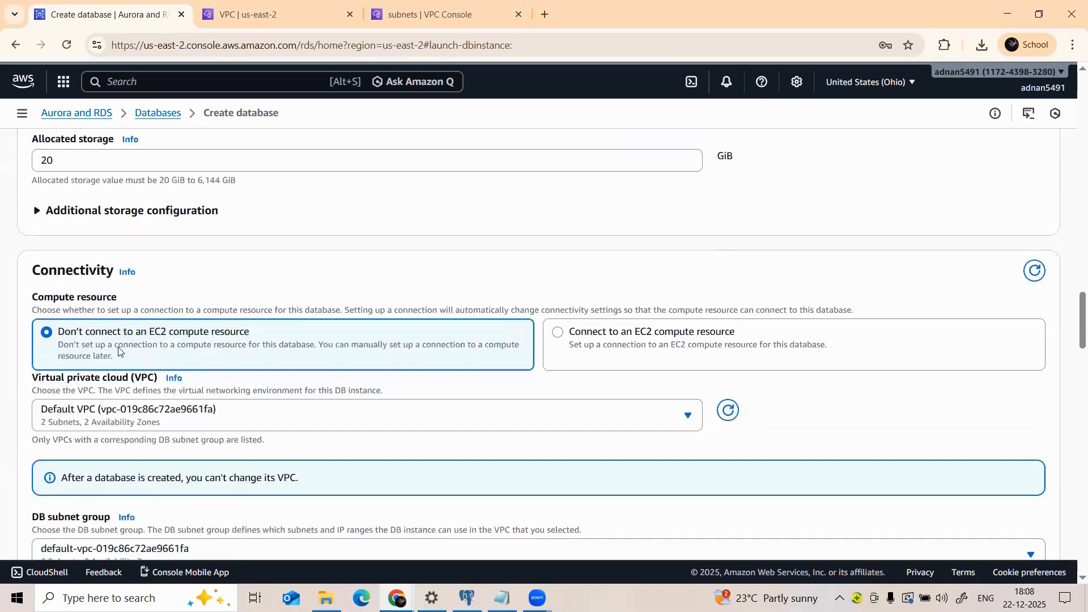
pyautogui.scroll(-1, 122, 352)
pyautogui.click(99, 348)
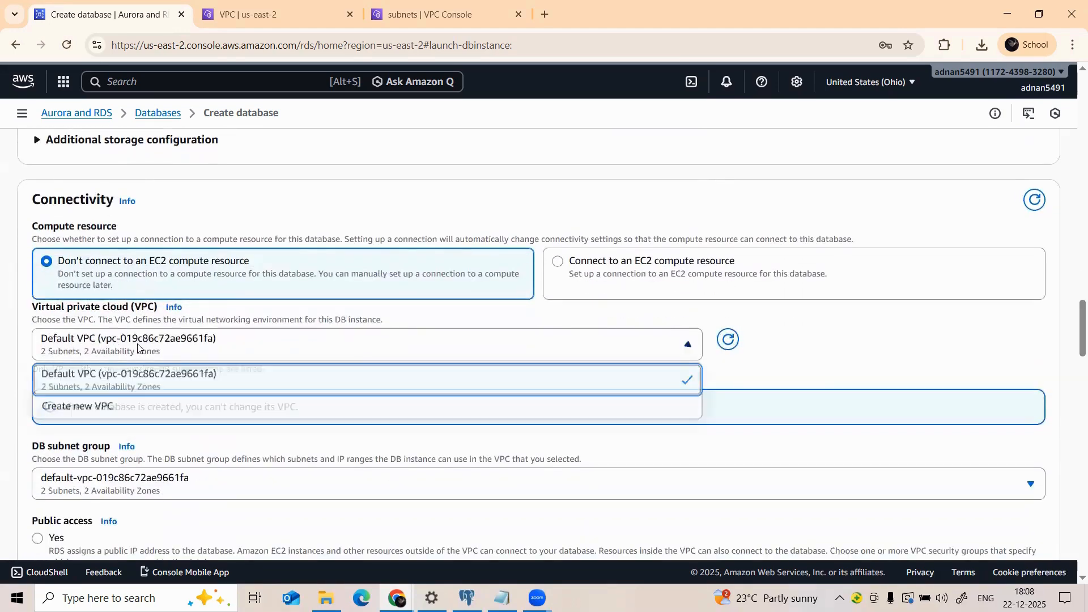
pyautogui.click(80, 381)
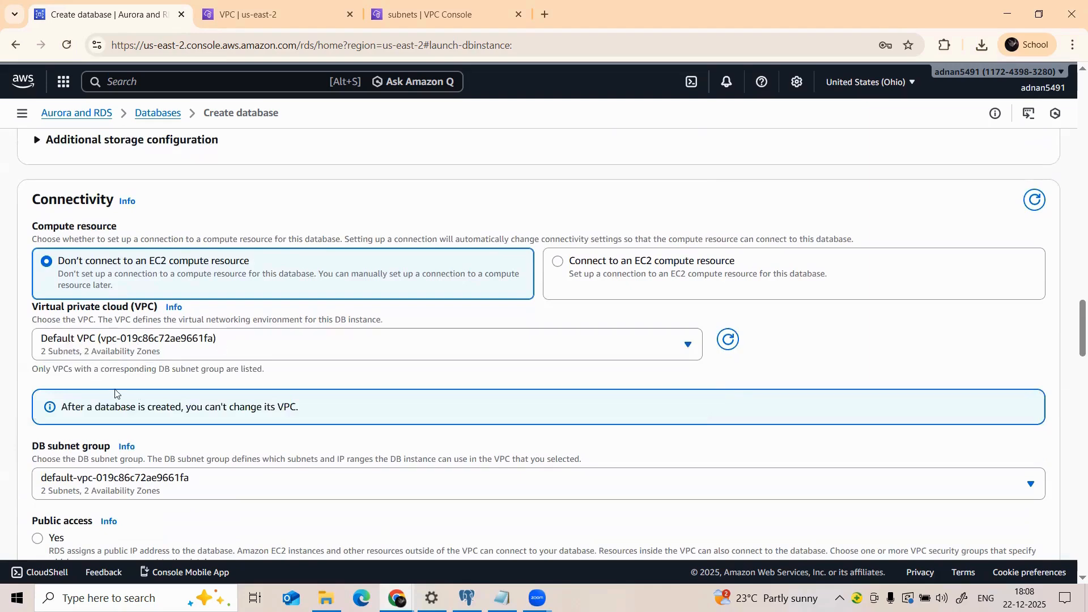
# Step: Set Public access to Yes, keeping the default security group
pyautogui.scroll(-1, 115, 394)
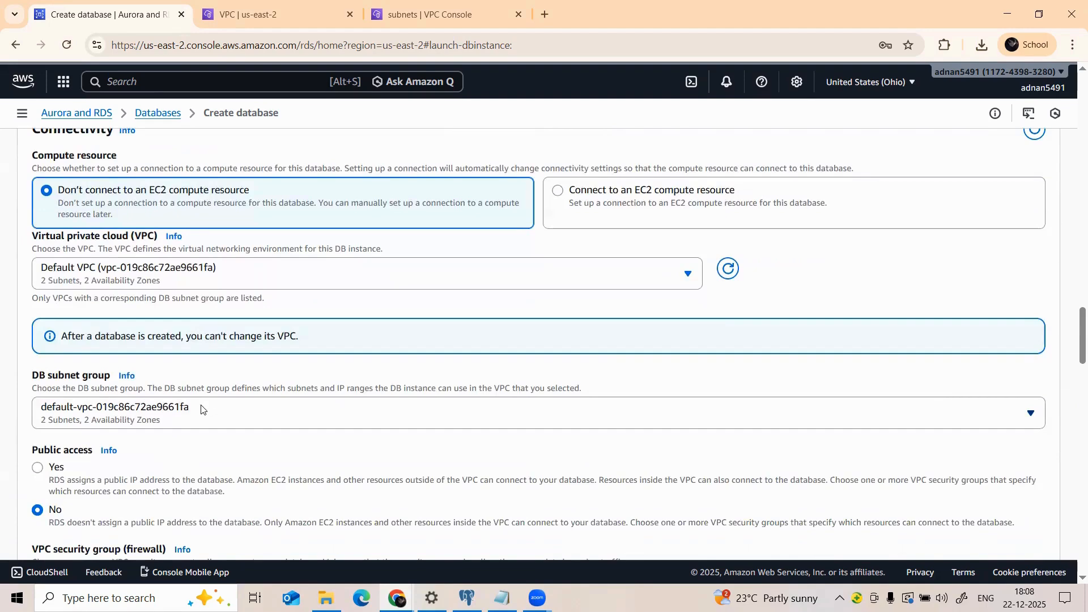
pyautogui.scroll(-2, 107, 419)
pyautogui.click(38, 325)
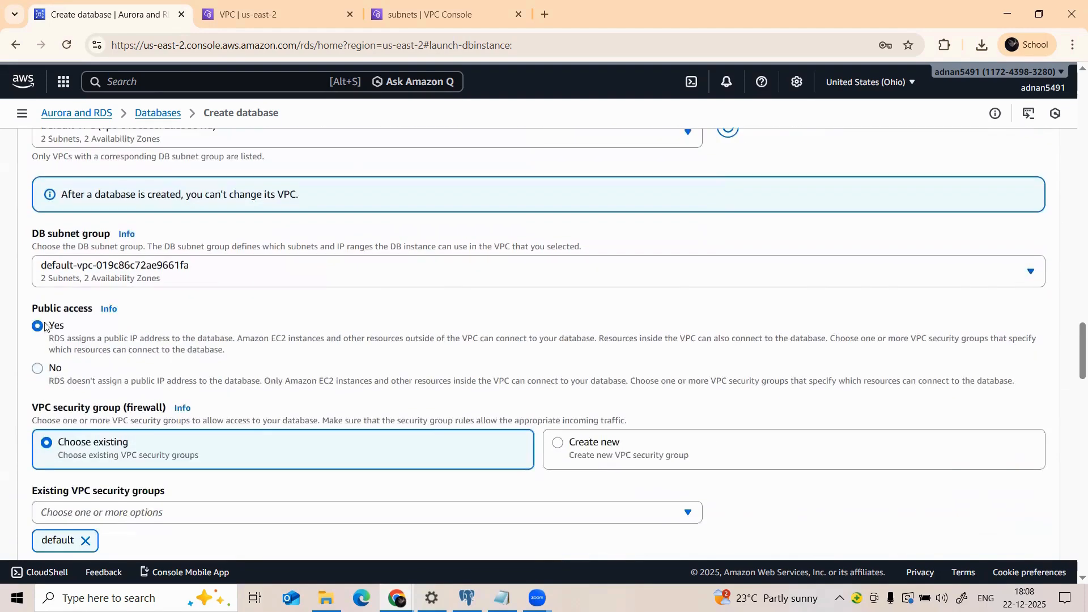
pyautogui.click(153, 278)
pyautogui.click(153, 278)
pyautogui.scroll(-2, 139, 306)
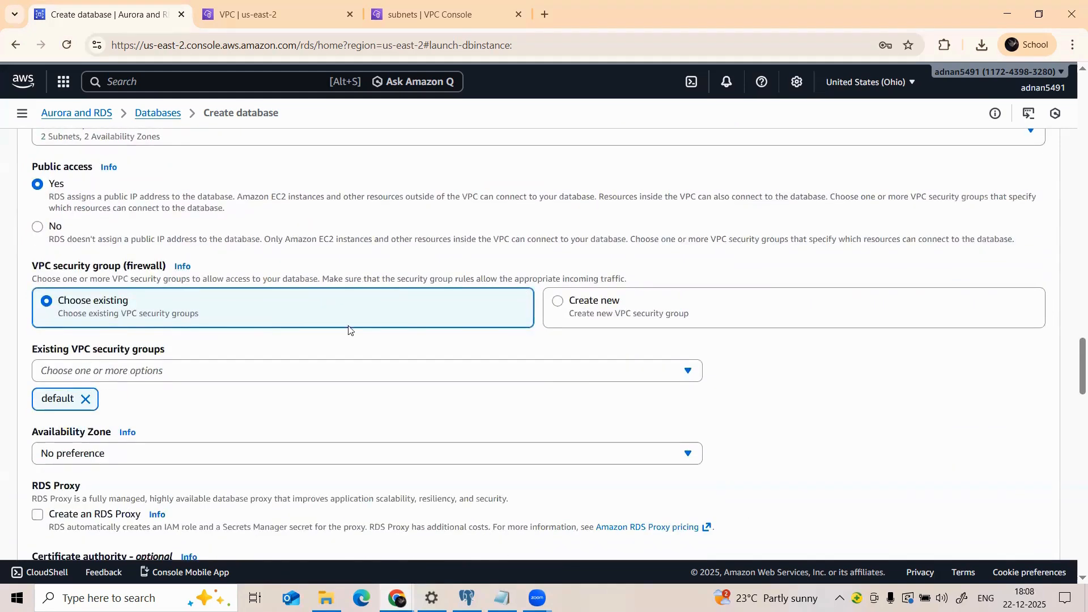
pyautogui.scroll(-2, 86, 397)
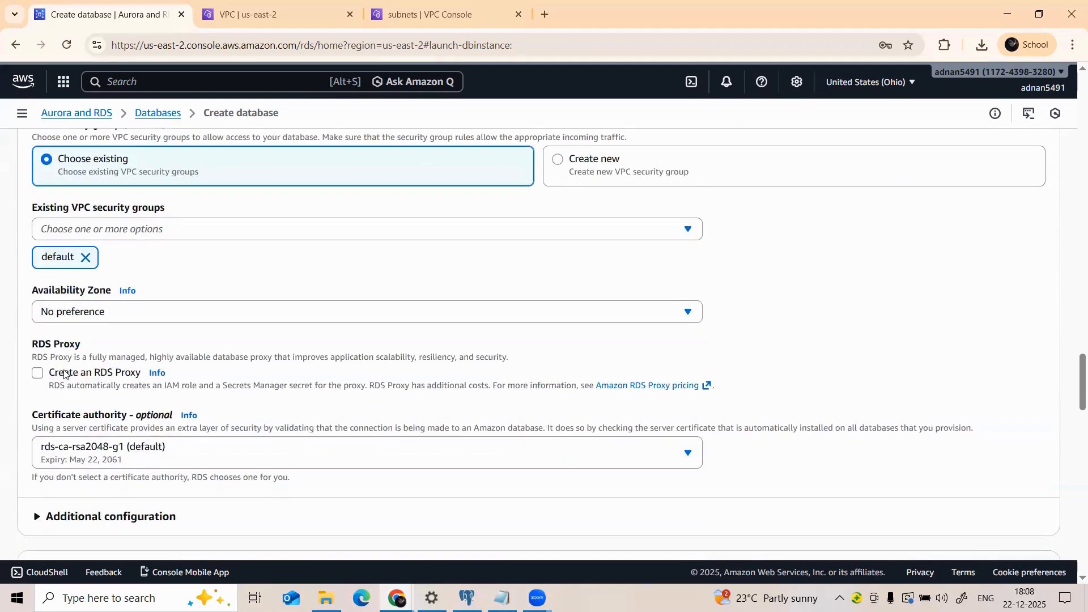
pyautogui.scroll(-3, 85, 396)
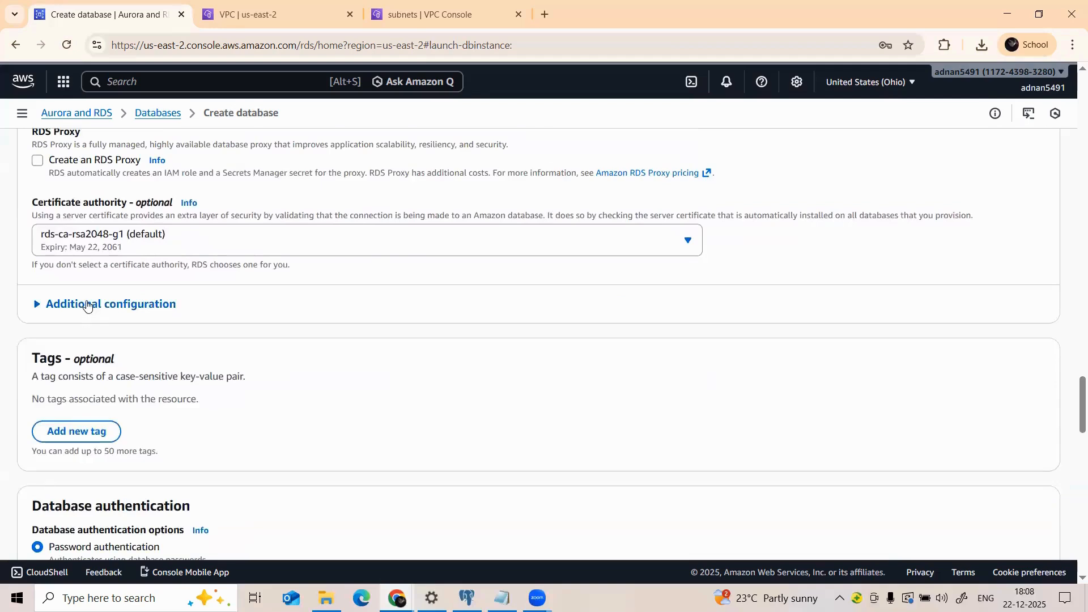
# Step: Expand Additional configuration and confirm the database port is 5432
pyautogui.click(85, 305)
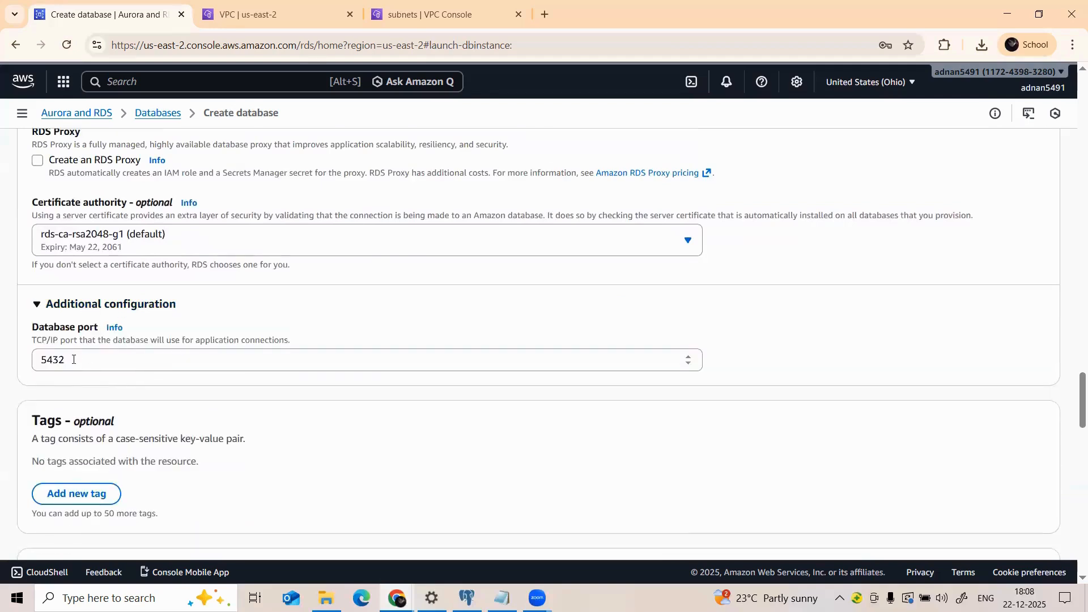
pyautogui.scroll(-1, 137, 326)
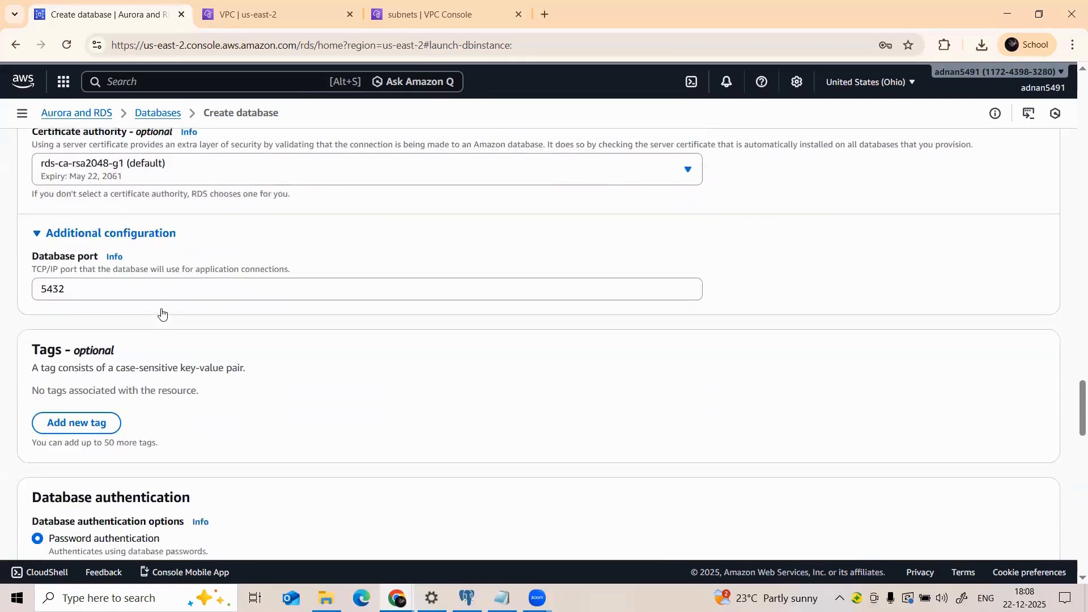
pyautogui.scroll(1, 141, 319)
pyautogui.scroll(-1, 141, 317)
pyautogui.scroll(-3, 141, 317)
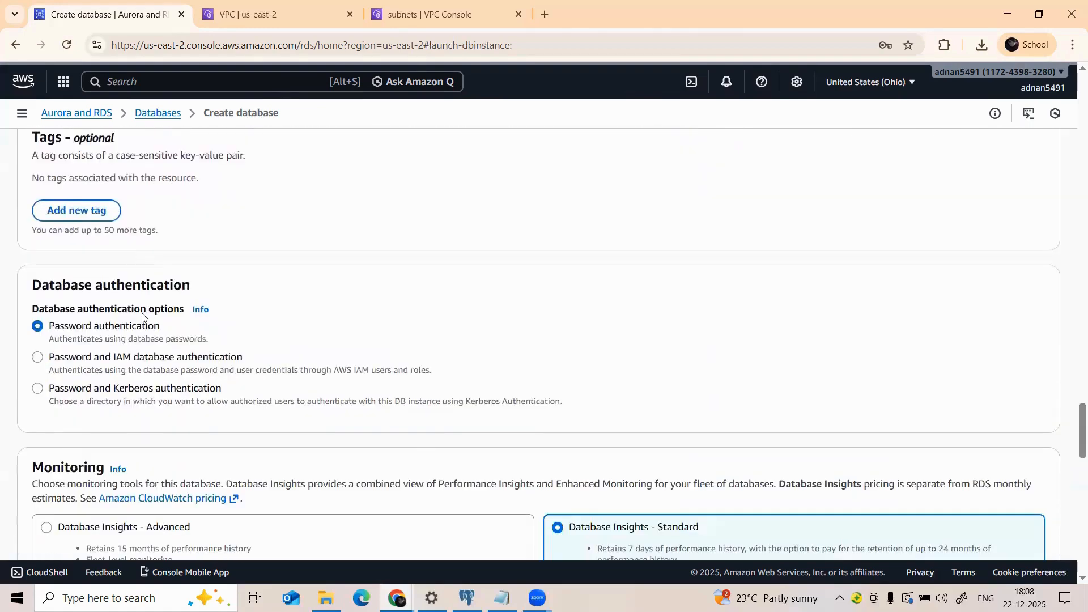
pyautogui.scroll(-9, 137, 320)
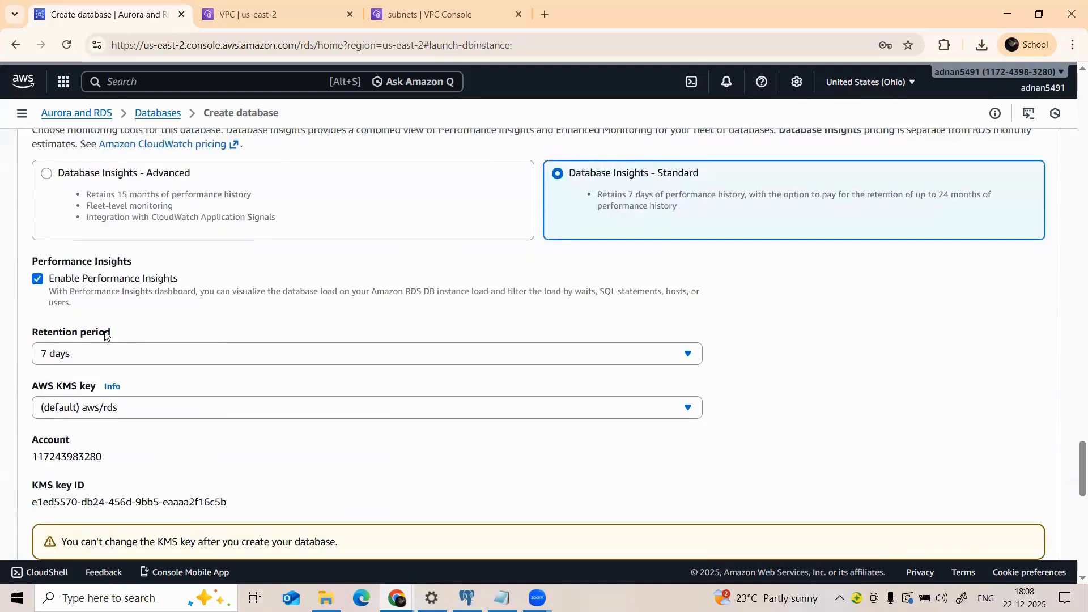
pyautogui.scroll(-6, 104, 334)
pyautogui.scroll(15, 110, 323)
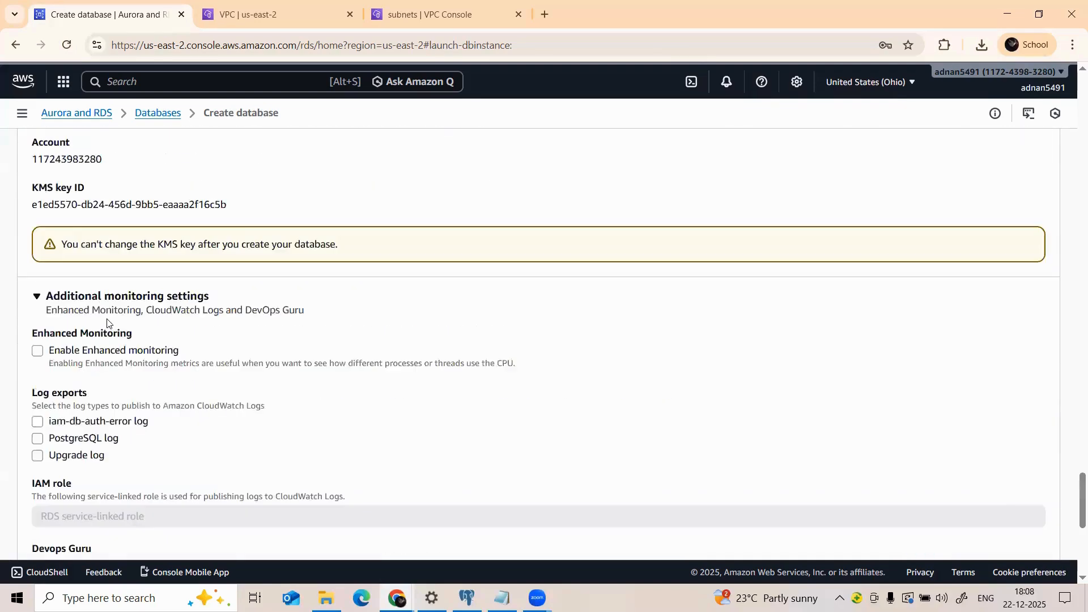
pyautogui.scroll(5, 112, 323)
pyautogui.scroll(7, 112, 329)
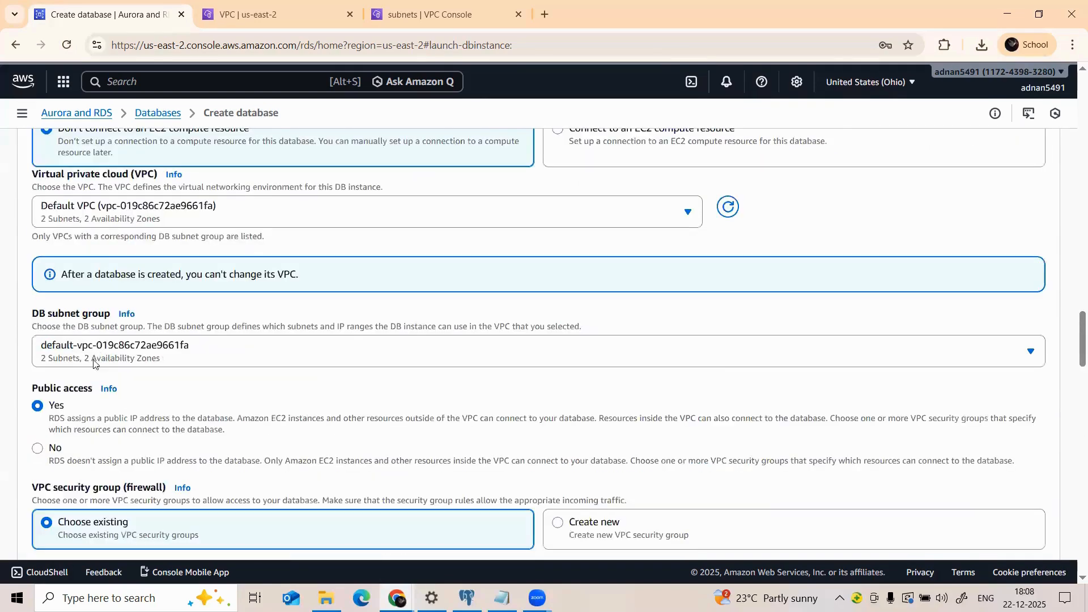
# Step: Review the DB subnet group options and leave the default subnet group
pyautogui.click(157, 360)
pyautogui.click(157, 360)
pyautogui.scroll(2, 107, 334)
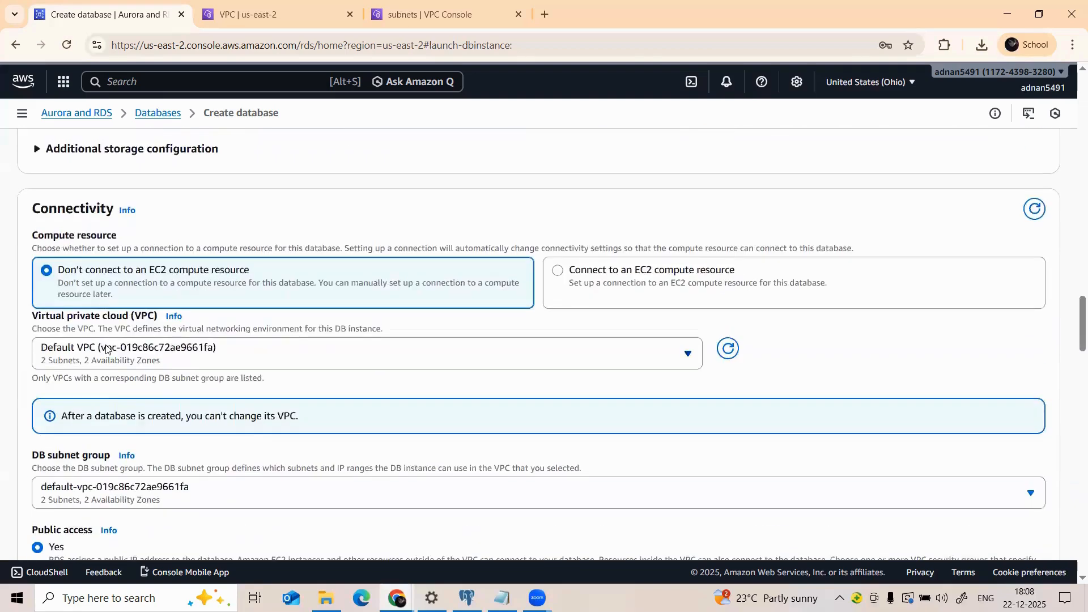
pyautogui.scroll(3, 115, 341)
pyautogui.scroll(8, 112, 344)
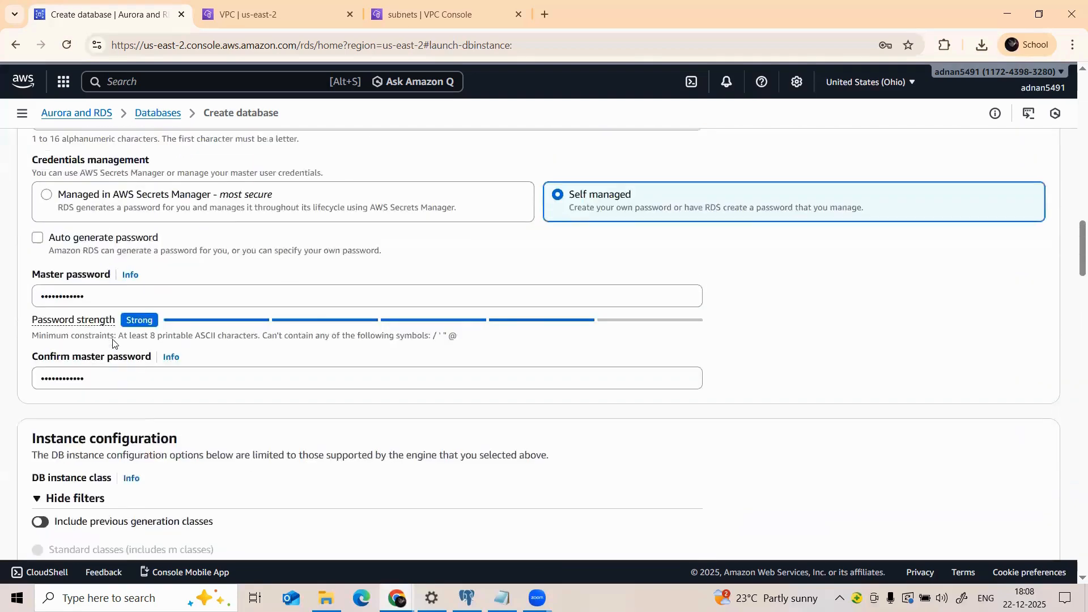
pyautogui.scroll(-5, 104, 340)
pyautogui.scroll(-5, 102, 338)
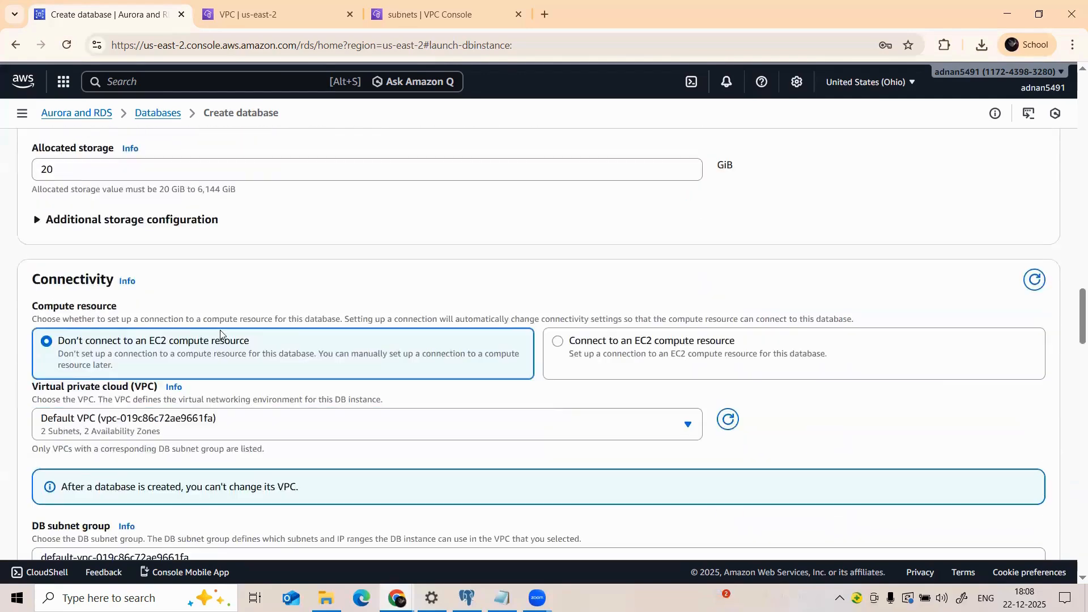
pyautogui.scroll(-1, 280, 392)
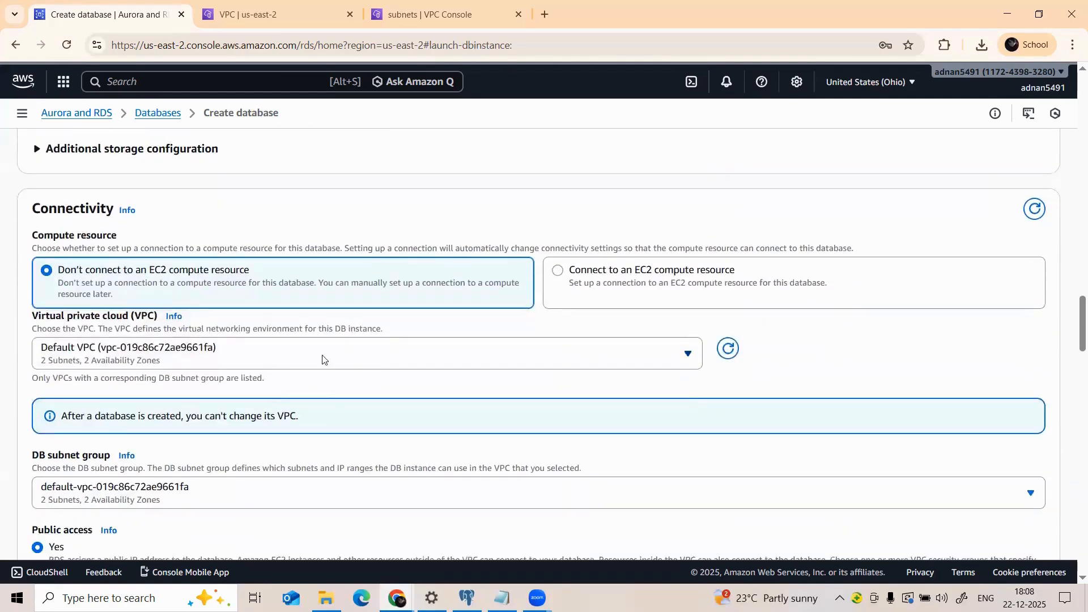
pyautogui.scroll(-3, 274, 393)
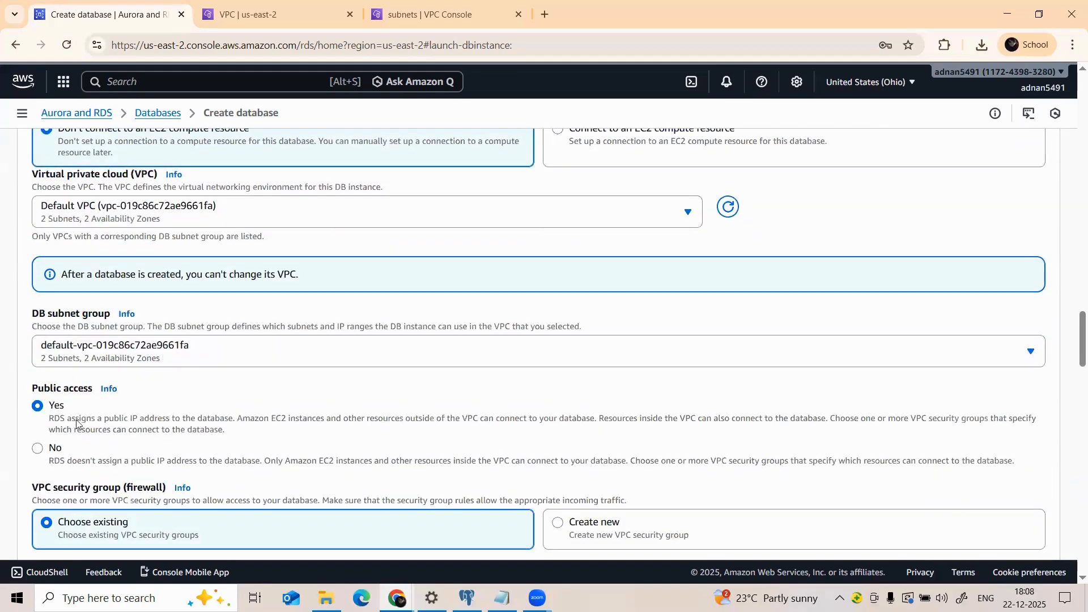
pyautogui.click(113, 356)
pyautogui.click(112, 358)
# Step: Keep No preference for Availability Zone and create the learnmore database
pyautogui.scroll(-2, 65, 424)
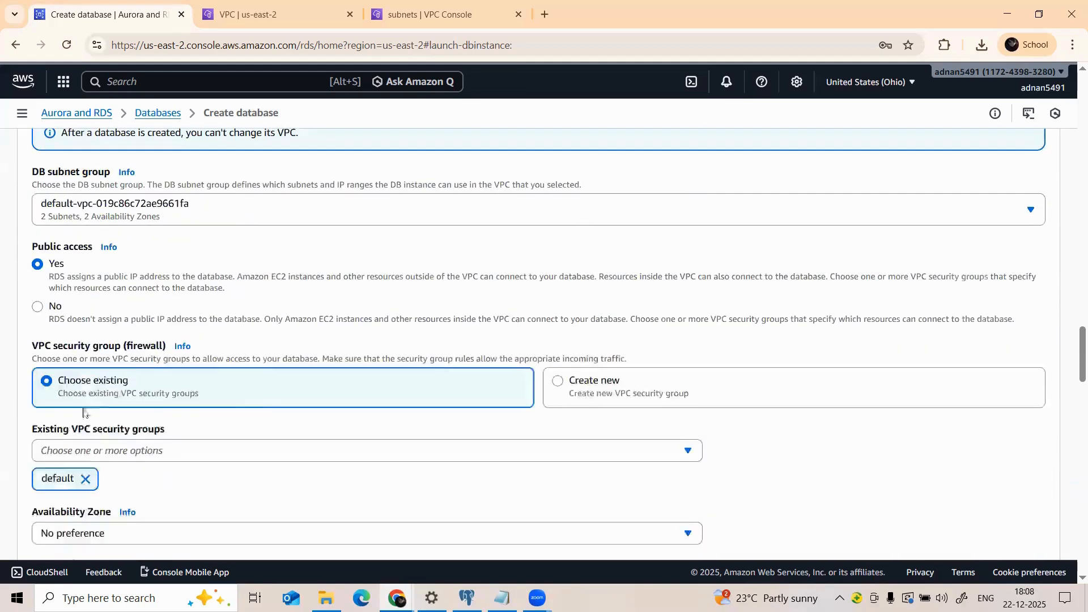
pyautogui.scroll(-2, 245, 408)
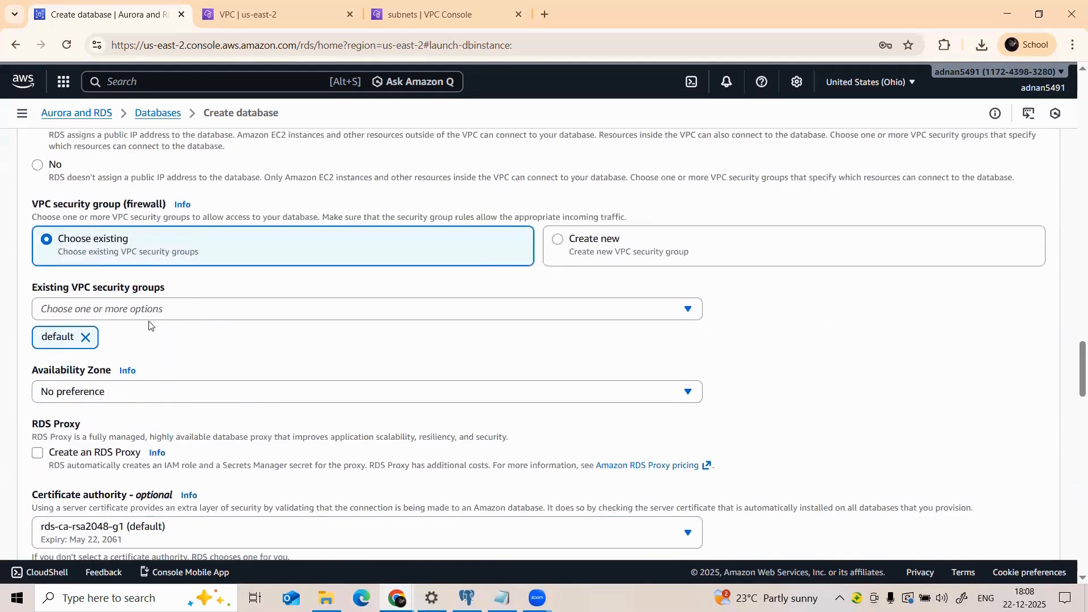
pyautogui.click(91, 395)
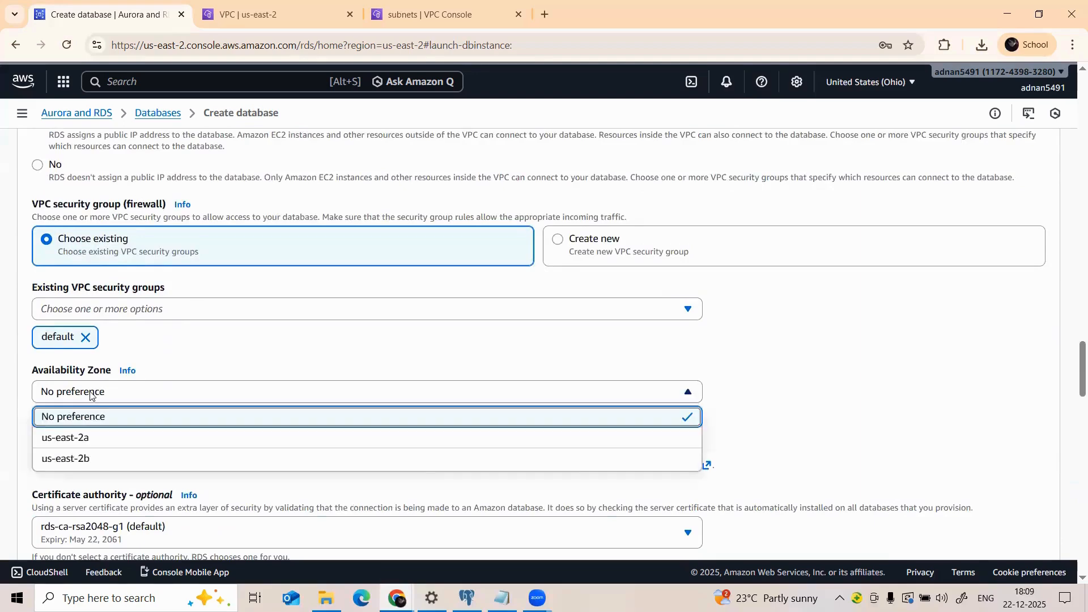
pyautogui.click(91, 395)
pyautogui.scroll(-1, 182, 374)
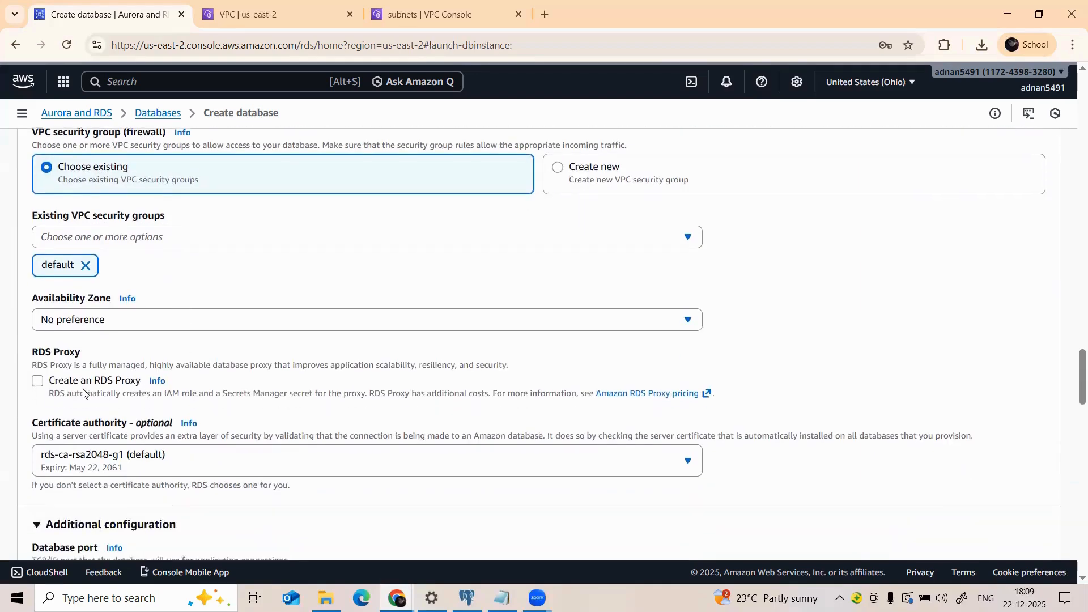
pyautogui.scroll(-11, 84, 393)
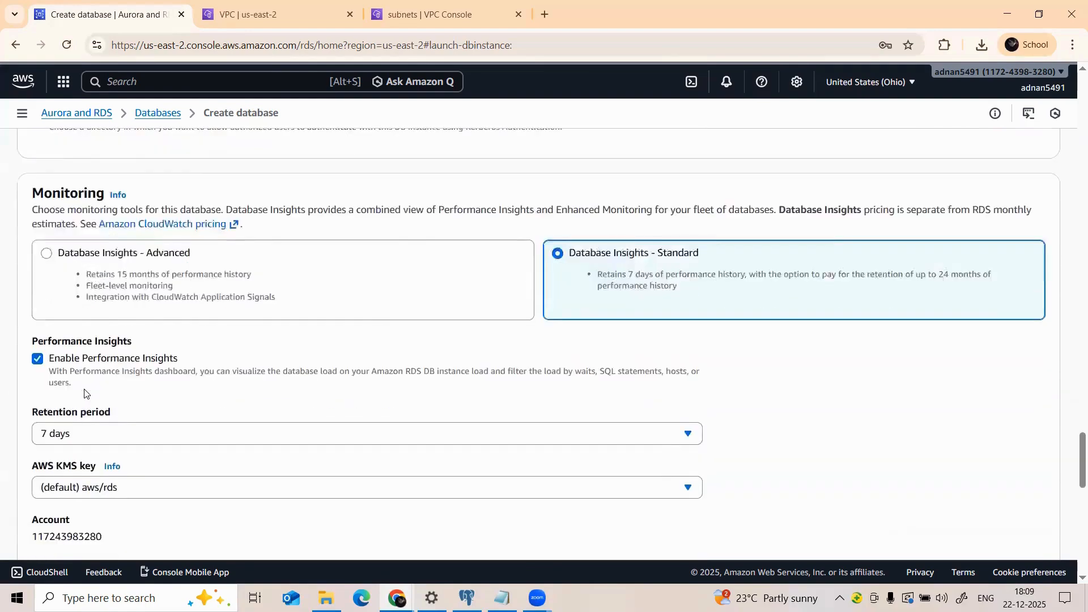
pyautogui.scroll(-15, 84, 393)
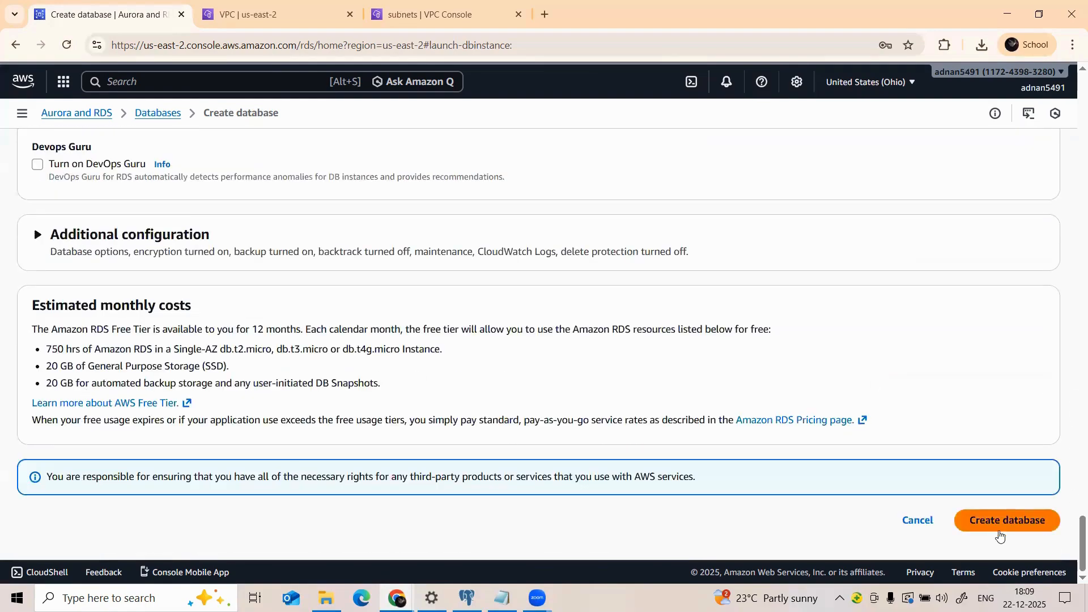
pyautogui.click(1000, 532)
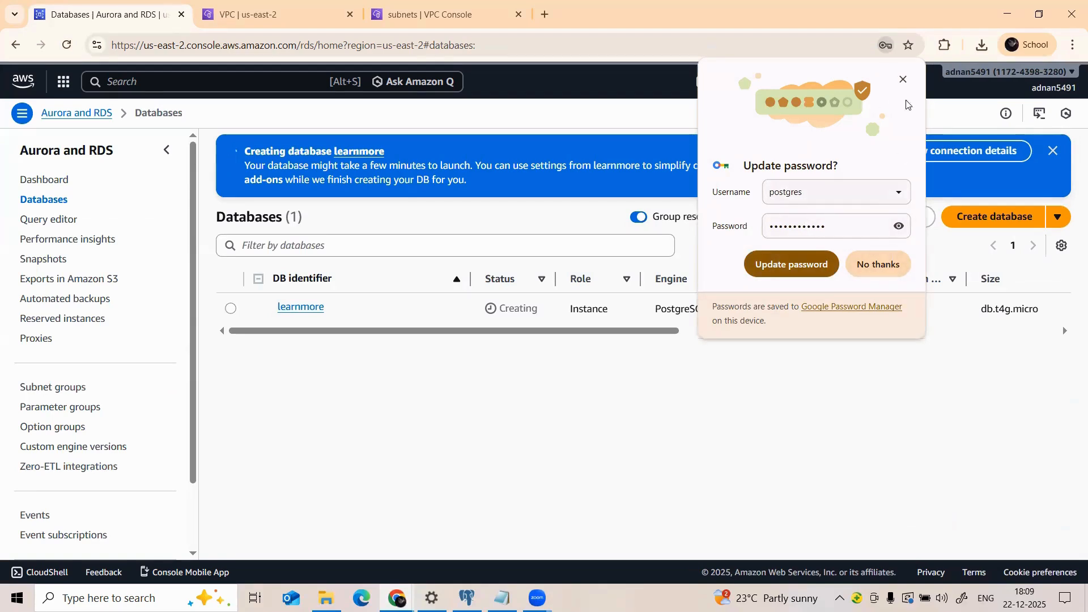
# Step: Dismiss the save-password prompt and open learnmore's details in a new tab, returning to Databases
pyautogui.click(902, 78)
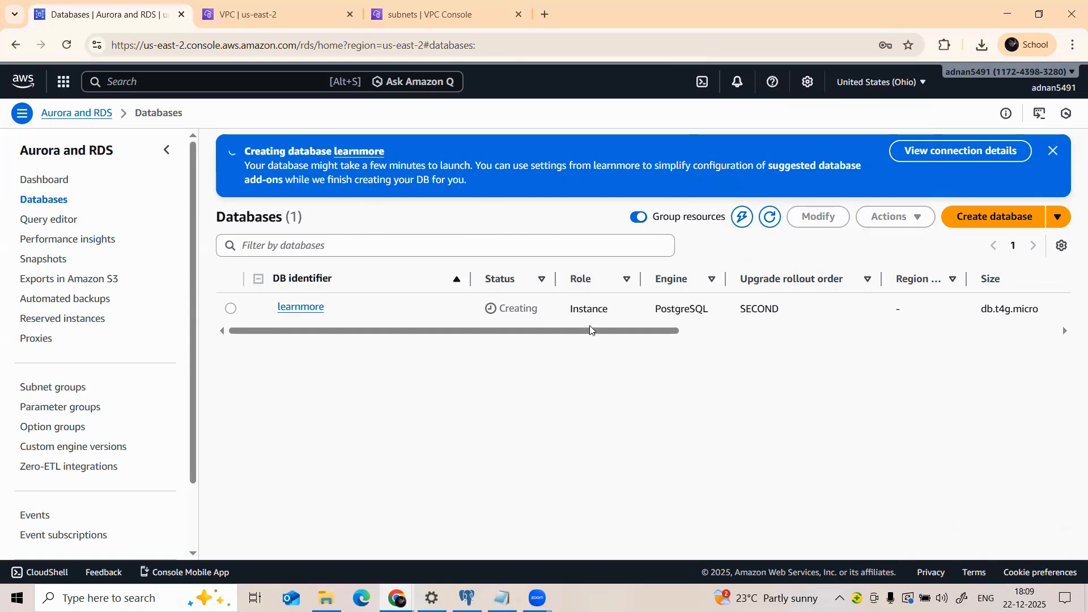
pyautogui.rightClick(330, 311)
pyautogui.click(335, 321)
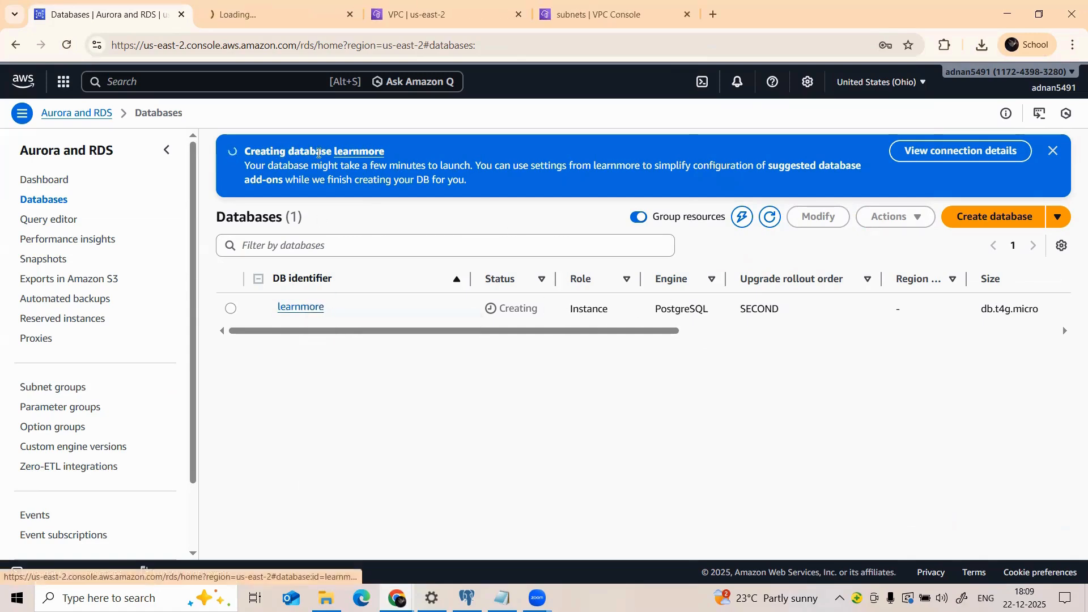
pyautogui.click(298, 5)
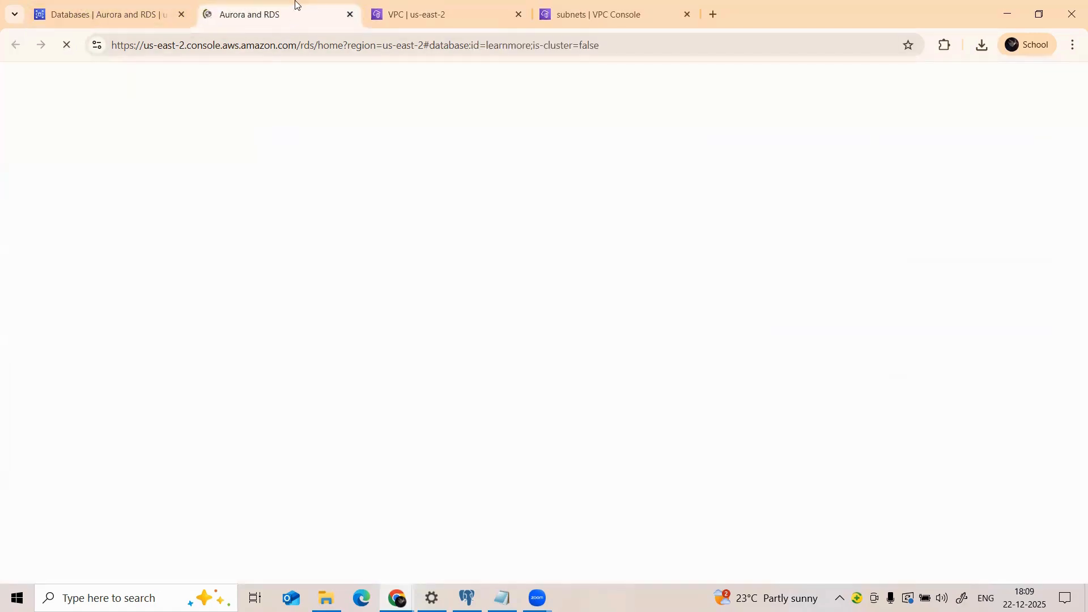
pyautogui.click(146, 5)
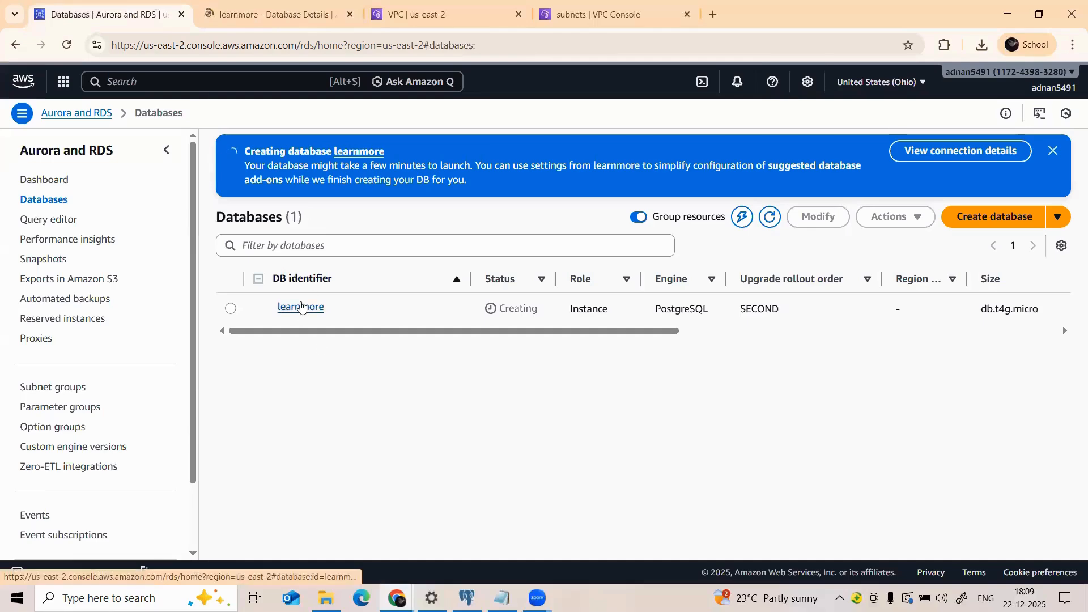
# Step: Review learnmore's Connectivity & security details and follow its default (sg-0af9bd69925d6e9fa) security group link
pyautogui.click(301, 307)
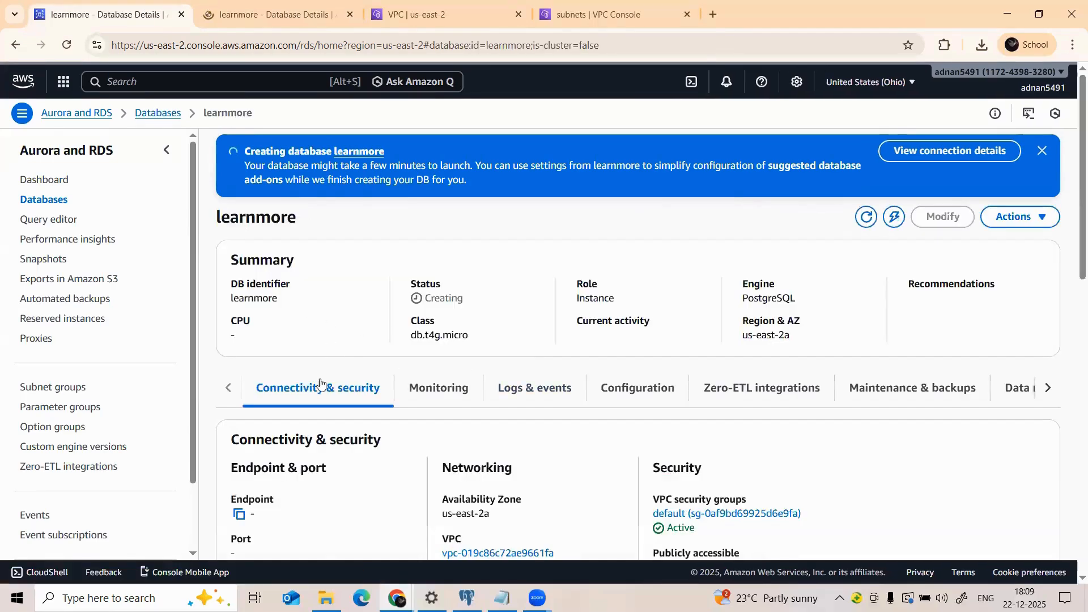
pyautogui.scroll(-2, 292, 399)
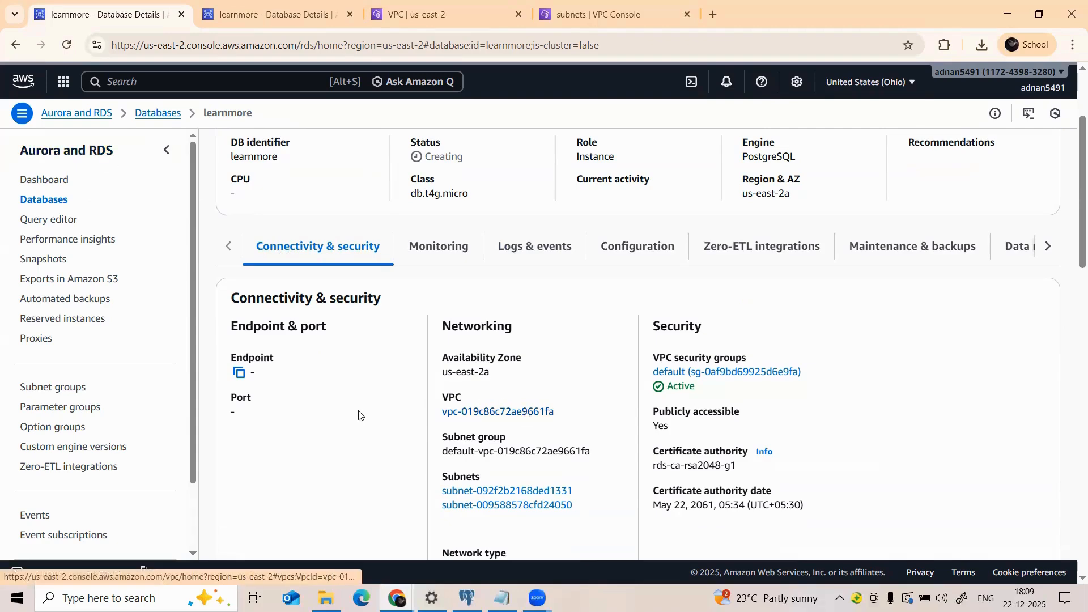
pyautogui.scroll(3, 238, 391)
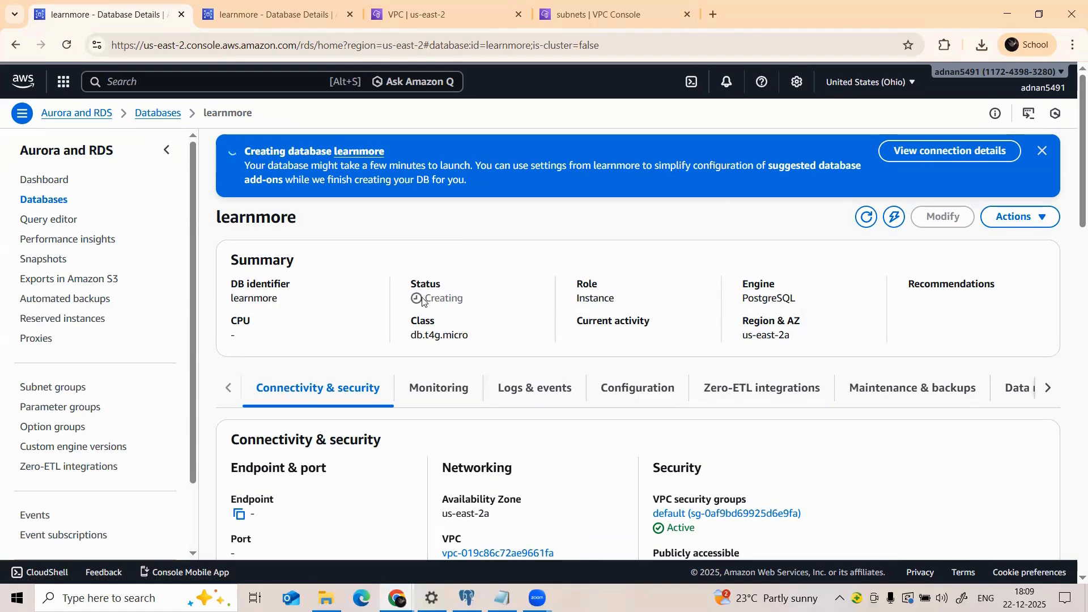
pyautogui.scroll(-4, 472, 324)
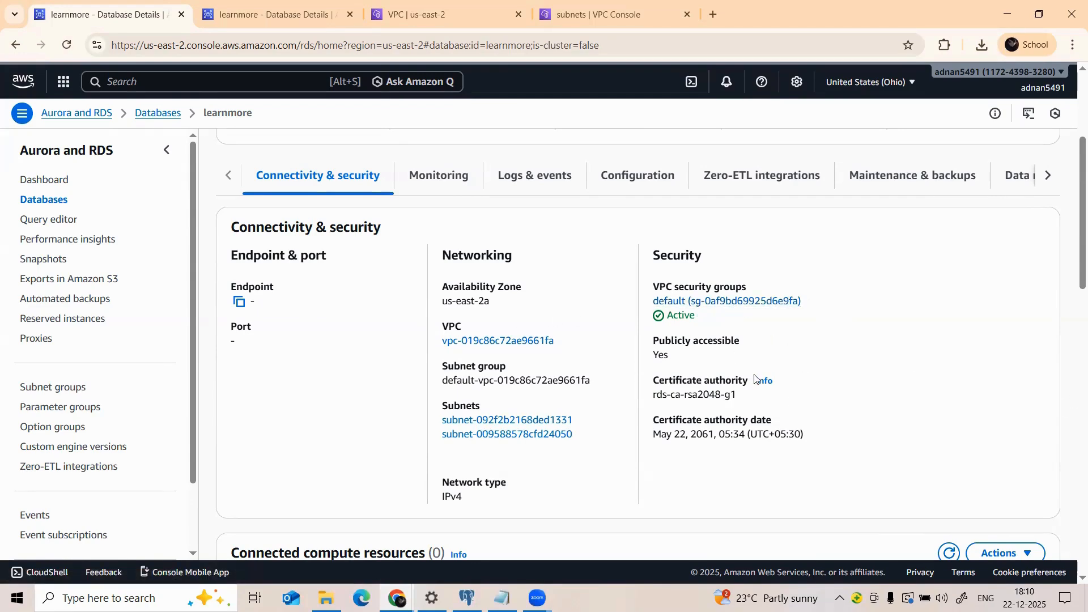
pyautogui.click(736, 304)
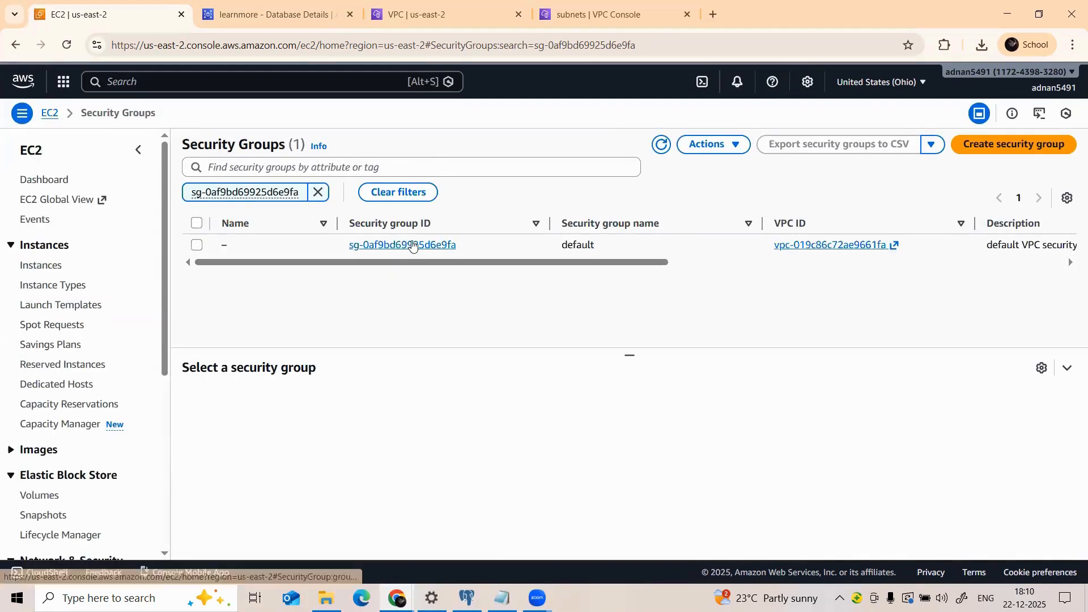
# Step: Open sg-0af9bd69925d6e9fa's inbound rules editor and add a new rule row
pyautogui.click(412, 244)
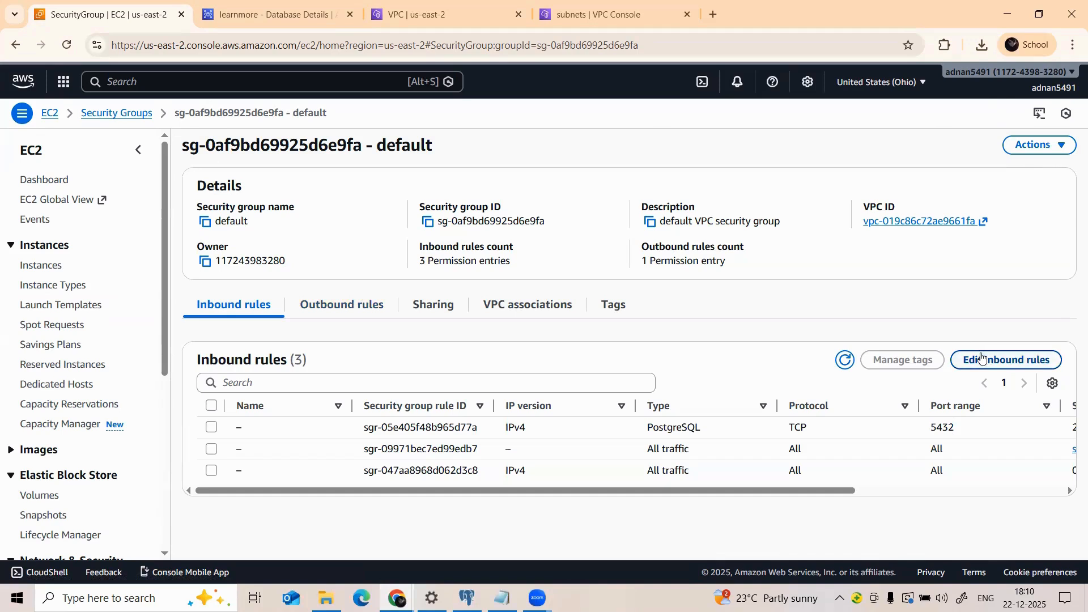
pyautogui.click(982, 358)
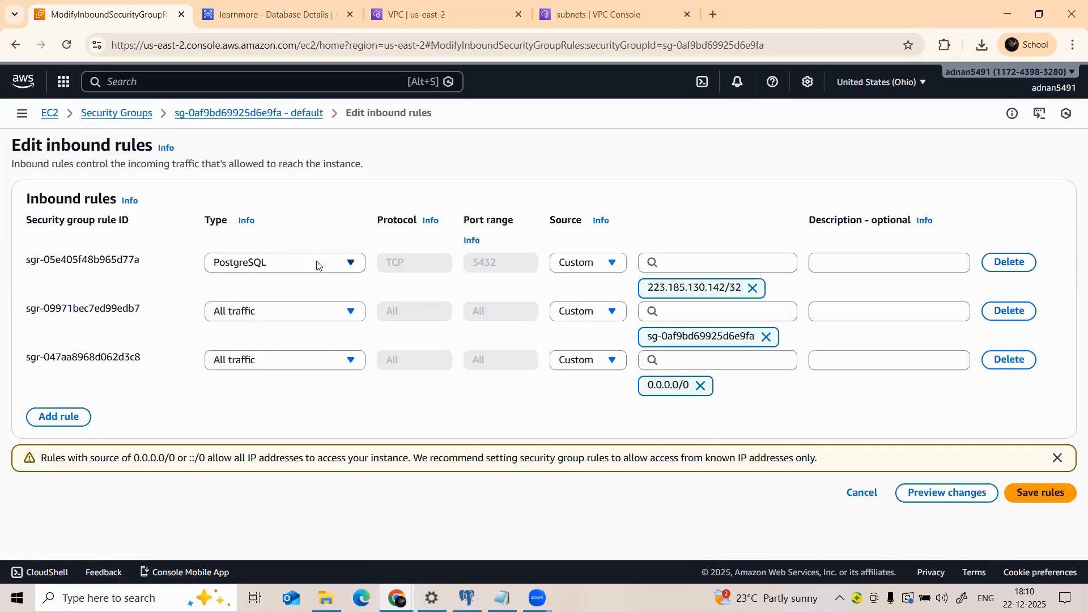
pyautogui.click(50, 424)
# Step: Set the new rule's type to PostgreSQL and attempt saving with the source blank
pyautogui.click(247, 407)
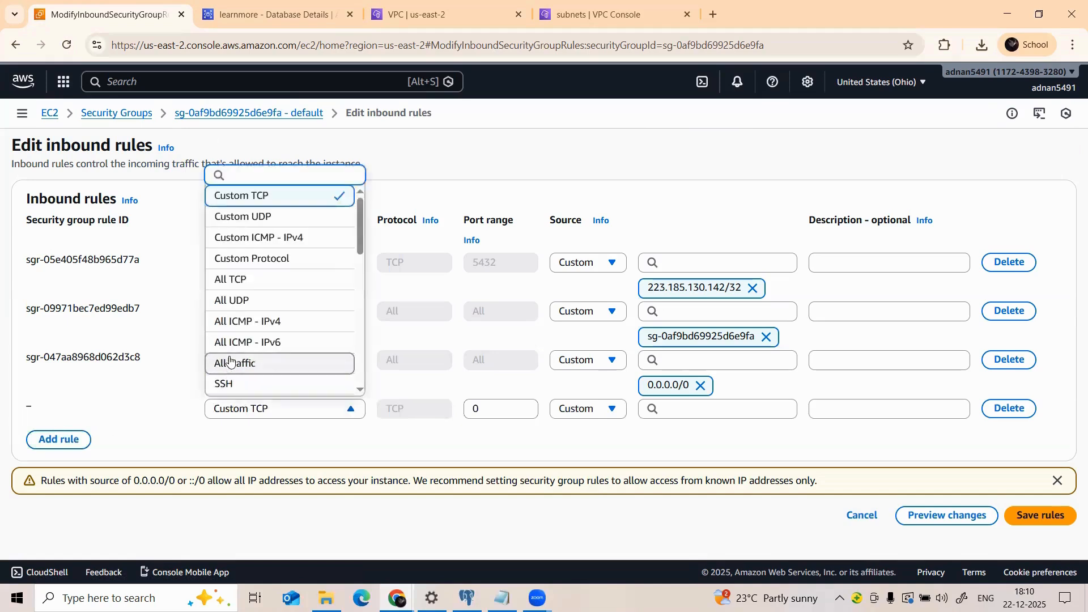
pyautogui.scroll(-1, 246, 276)
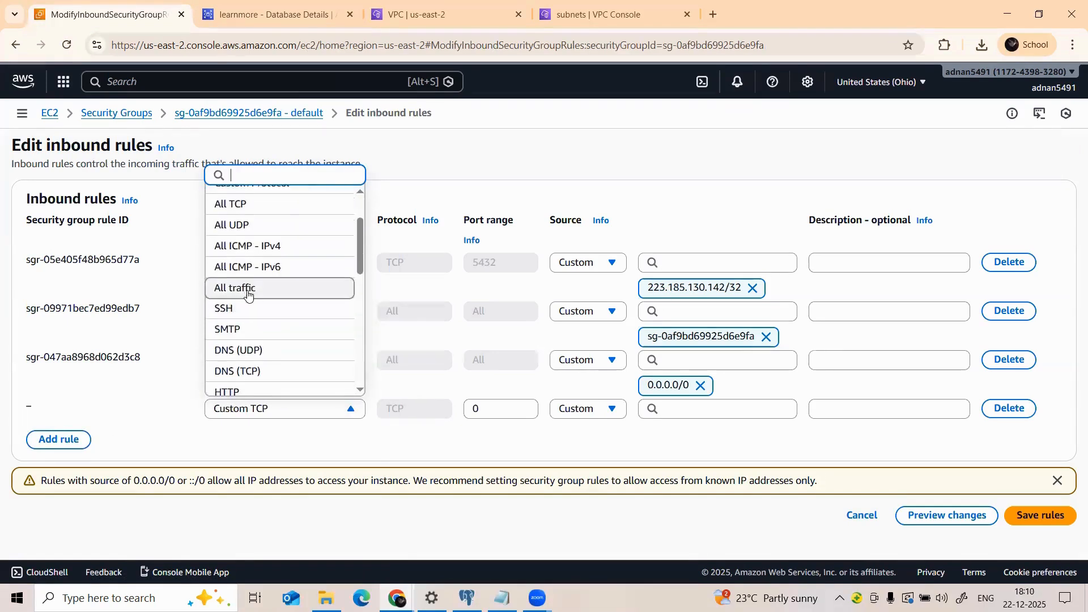
pyautogui.scroll(-3, 246, 292)
pyautogui.scroll(-3, 248, 311)
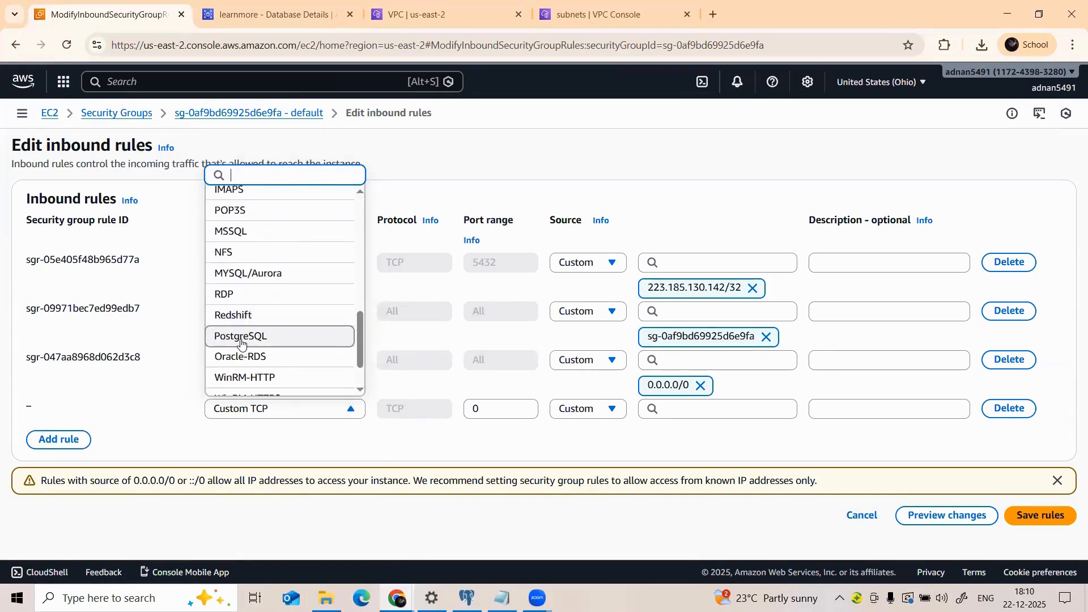
pyautogui.click(244, 340)
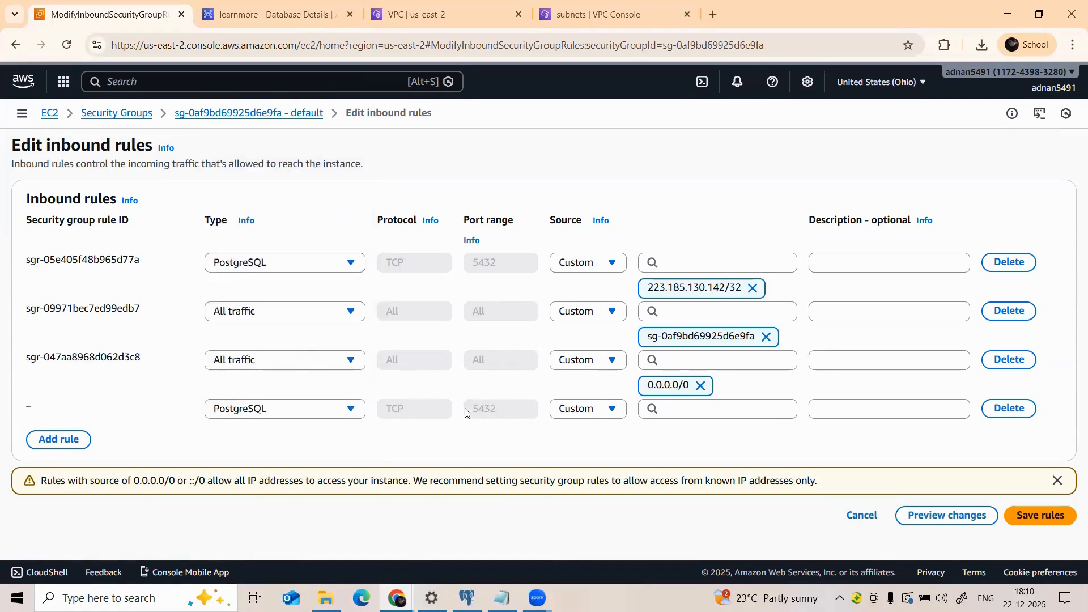
pyautogui.click(711, 409)
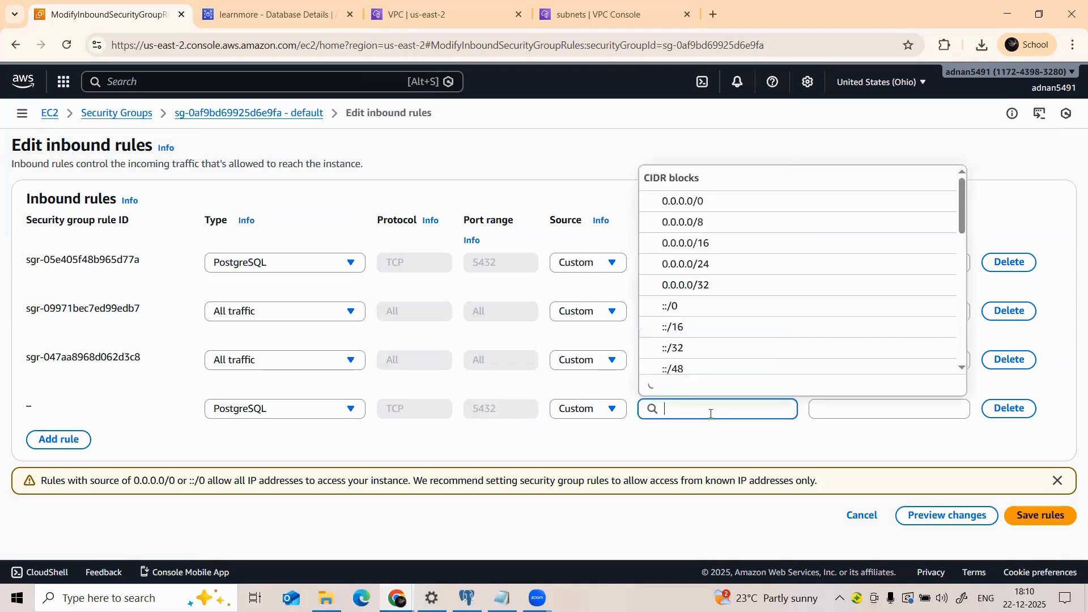
pyautogui.click(592, 455)
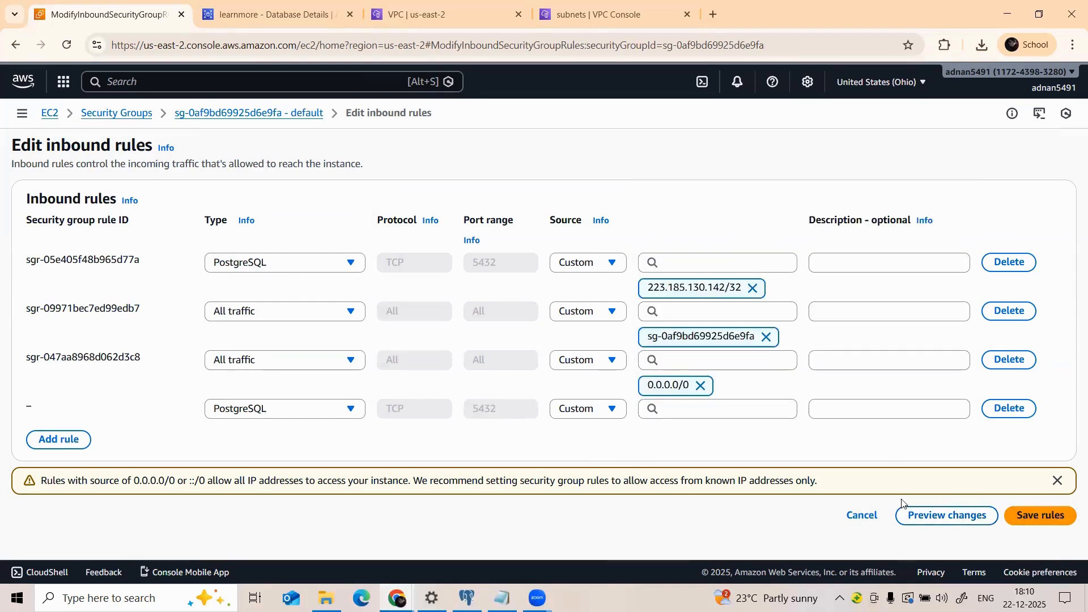
pyautogui.click(1039, 516)
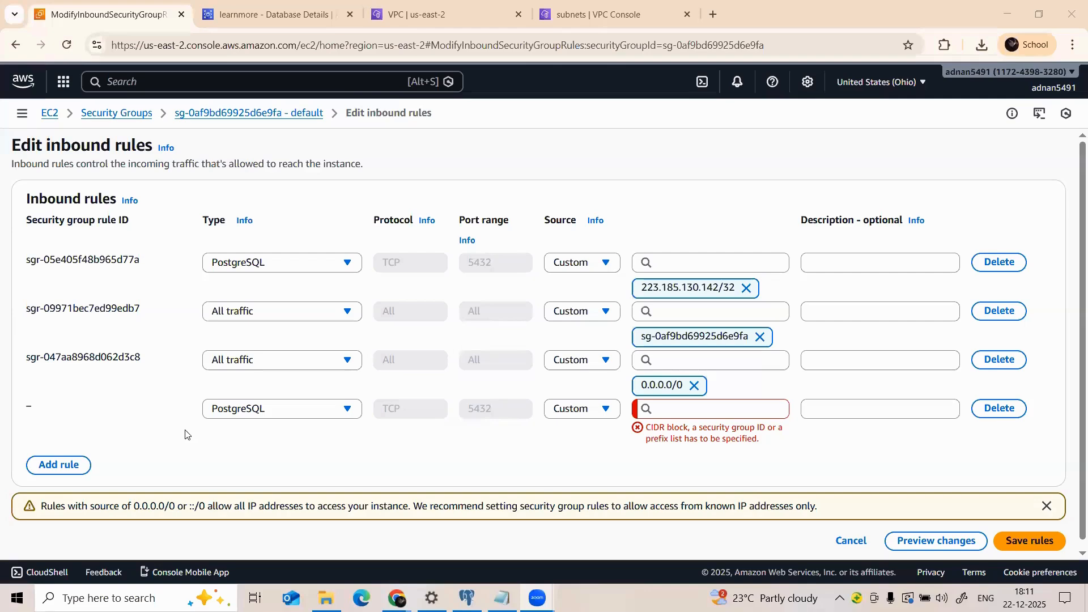
# Step: Set the PostgreSQL rule's source to My IP, save, and retry after the duplicate-rule error
pyautogui.click(601, 411)
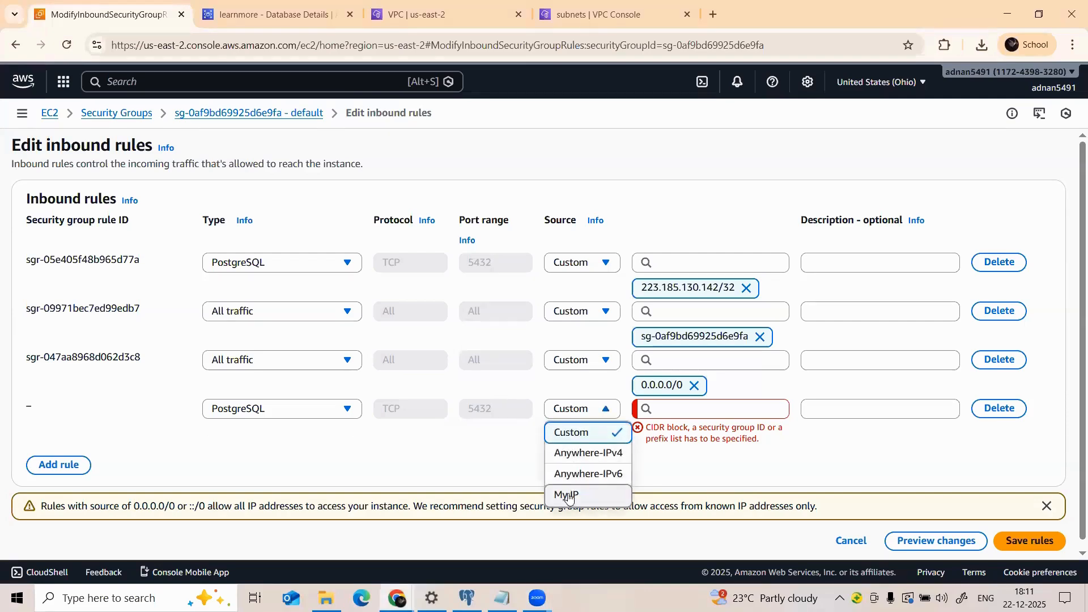
pyautogui.click(568, 498)
pyautogui.click(601, 412)
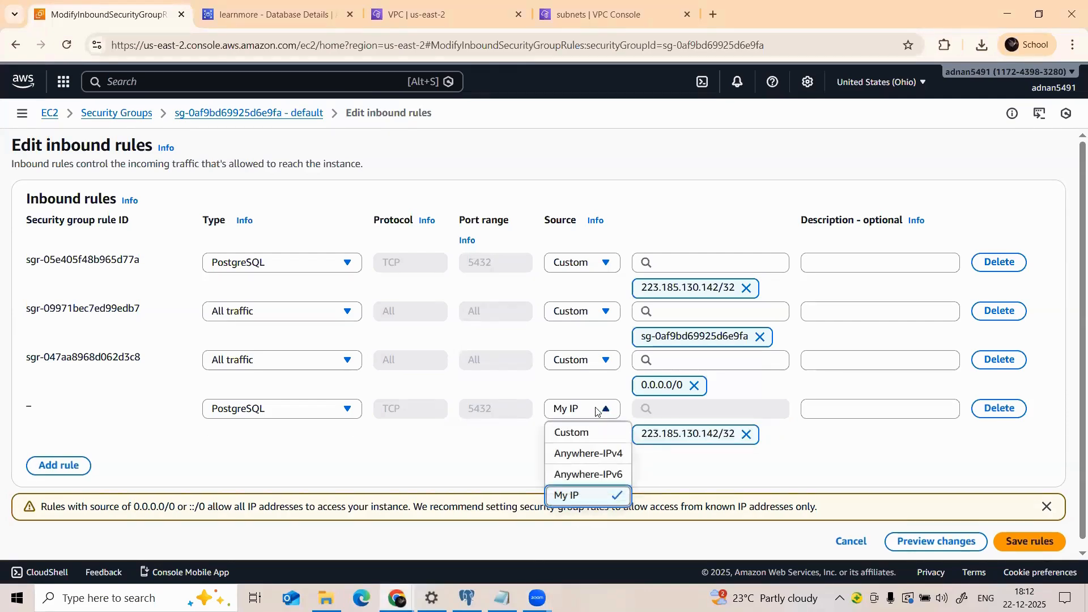
pyautogui.click(905, 460)
pyautogui.scroll(-1, 962, 482)
pyautogui.click(1032, 541)
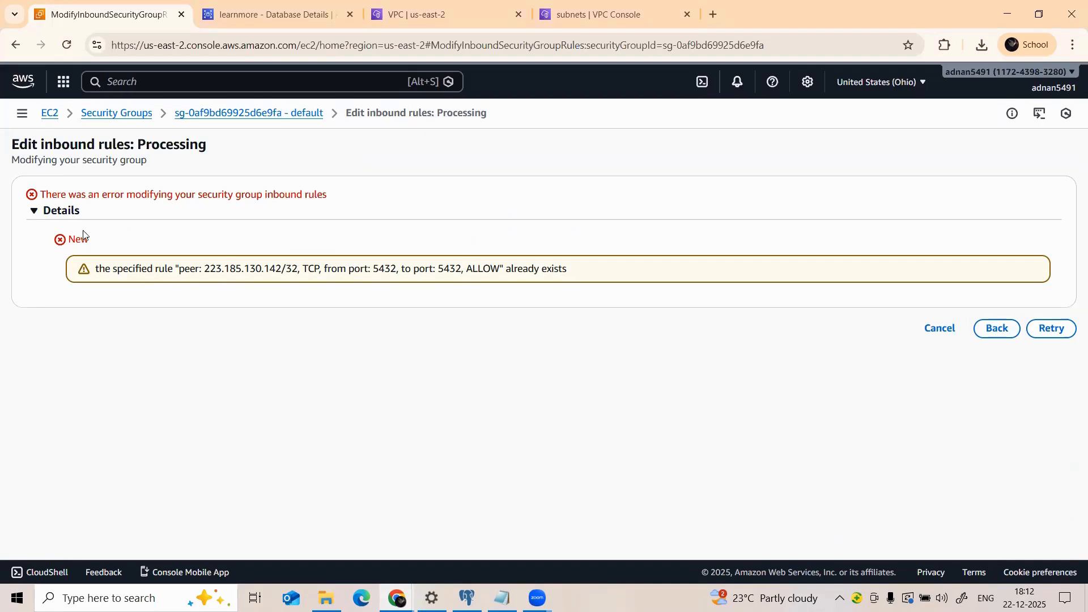
pyautogui.click(1048, 334)
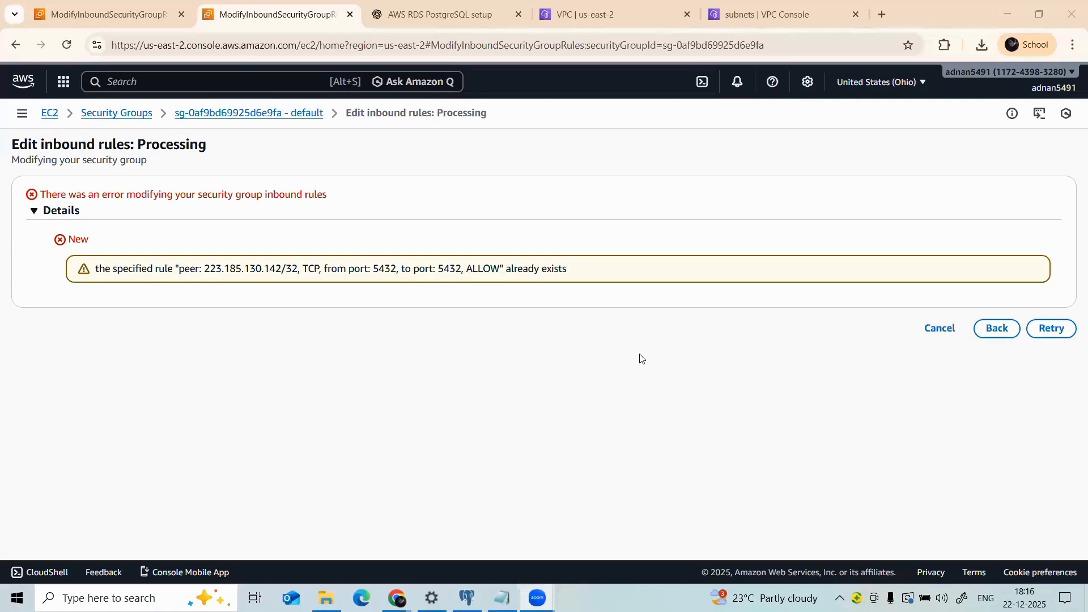
# Step: Go back to the inbound rules editor, leaving the new row's type as PostgreSQL
pyautogui.click(485, 355)
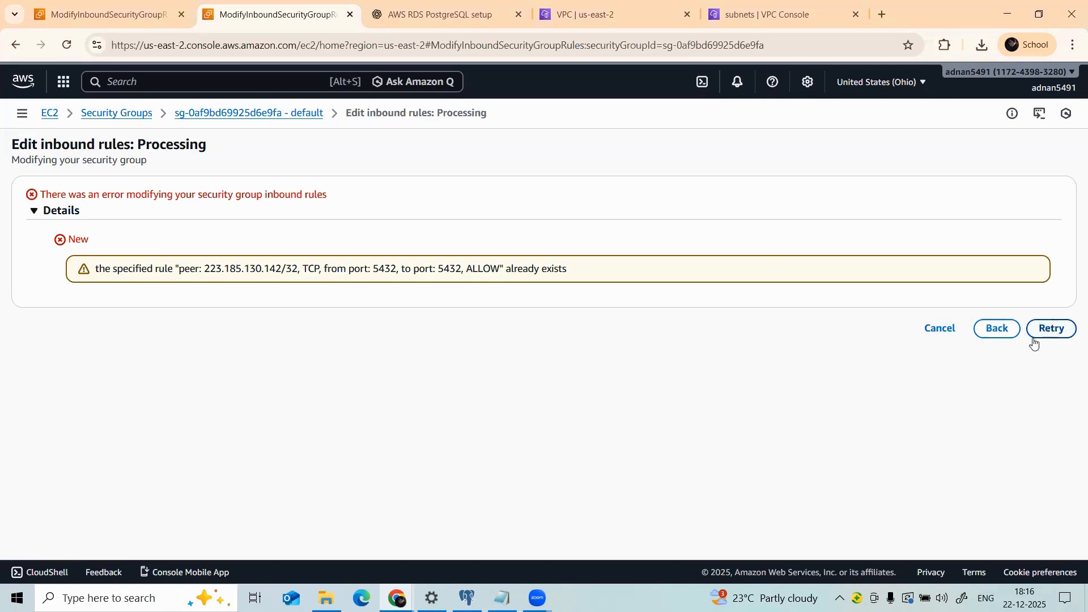
pyautogui.click(990, 335)
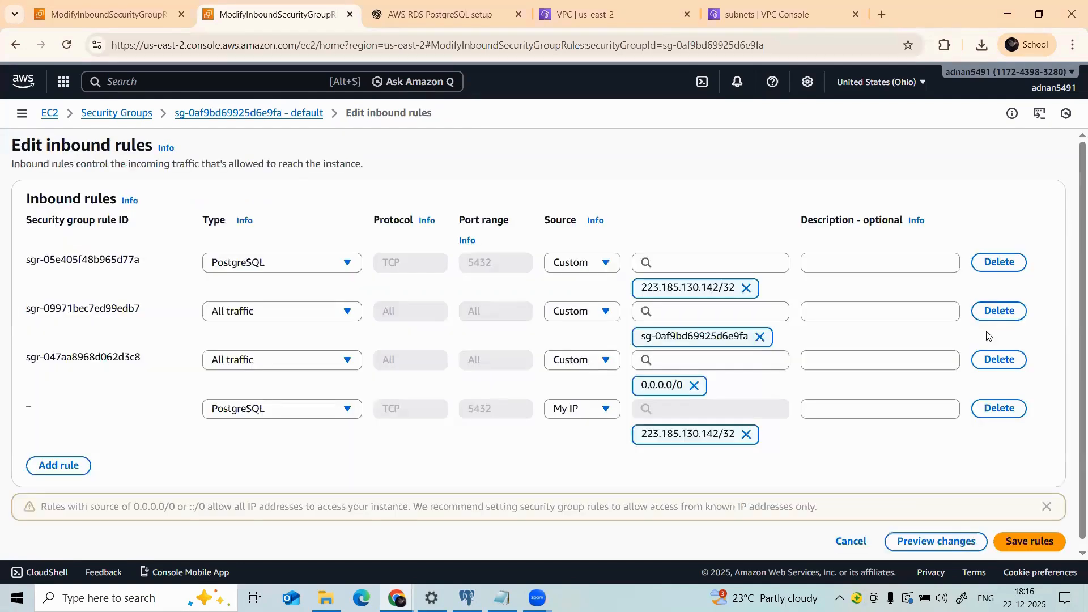
pyautogui.click(306, 410)
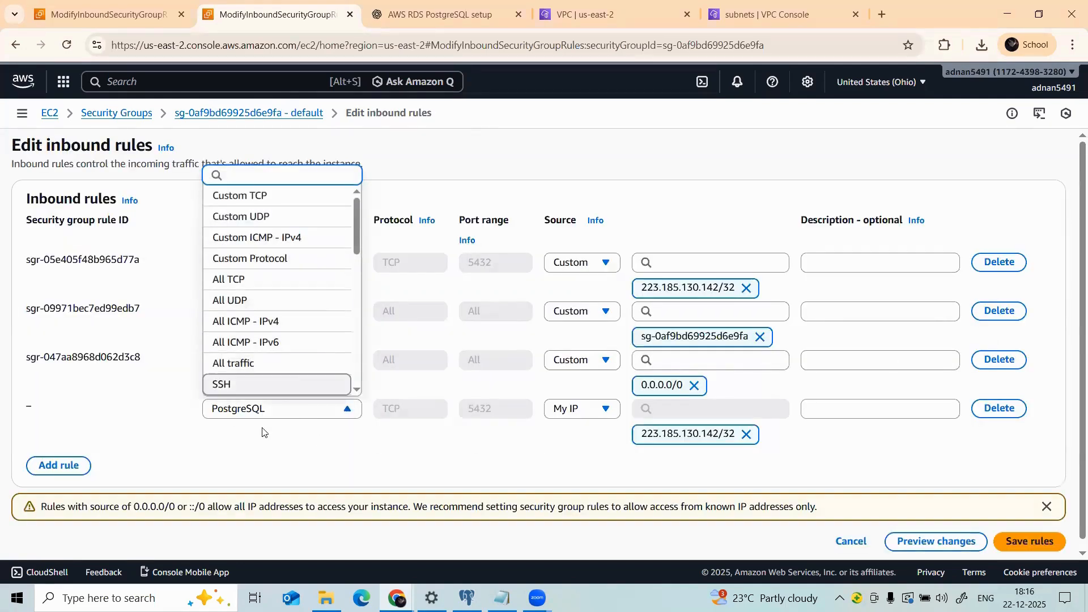
pyautogui.click(321, 438)
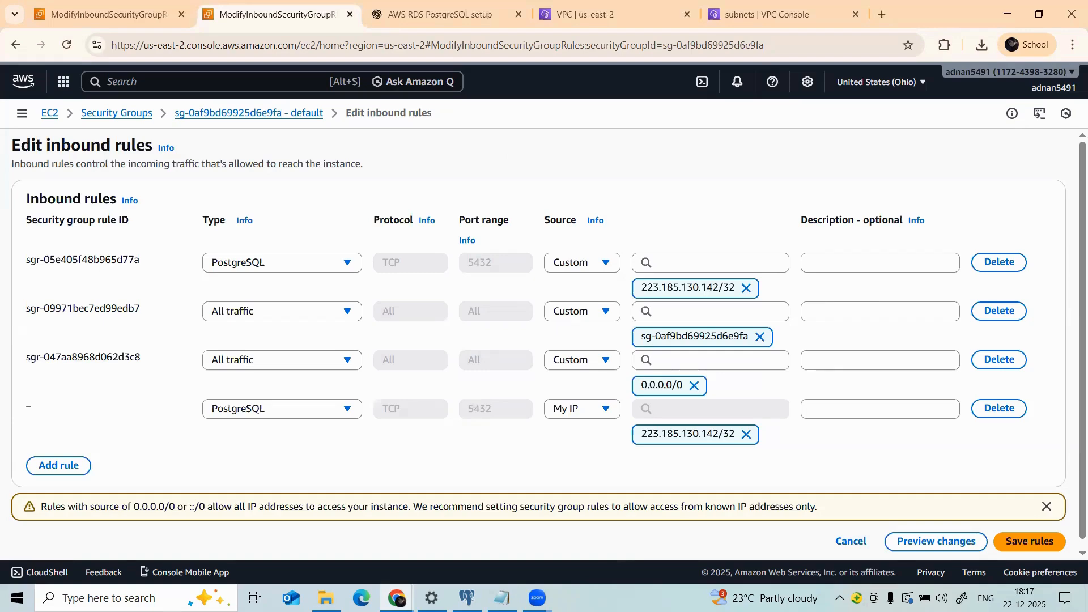
pyautogui.hotkey('alt', 'Tab')
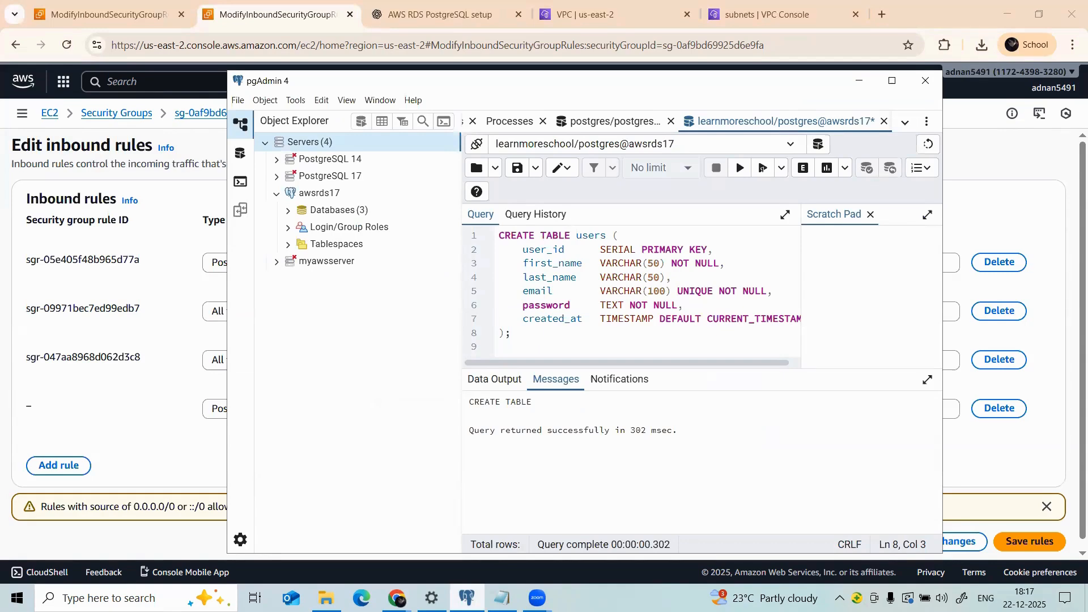
# Step: Return to the Security Groups list filtered to sg-0af9bd69925d6e9fa in the first browser tab
pyautogui.hotkey('alt', 'Tab')
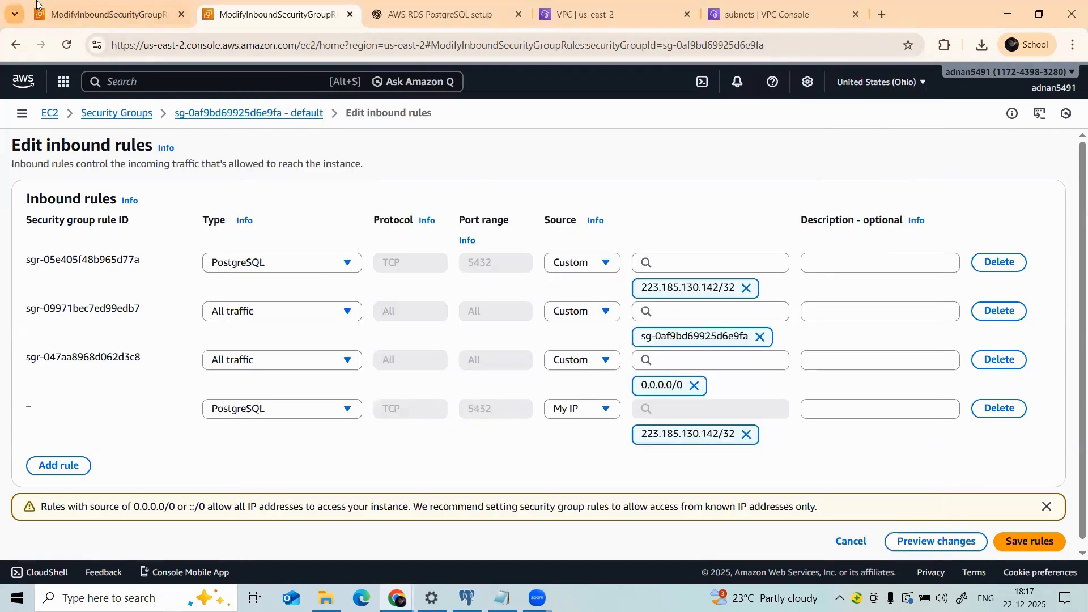
pyautogui.click(157, 4)
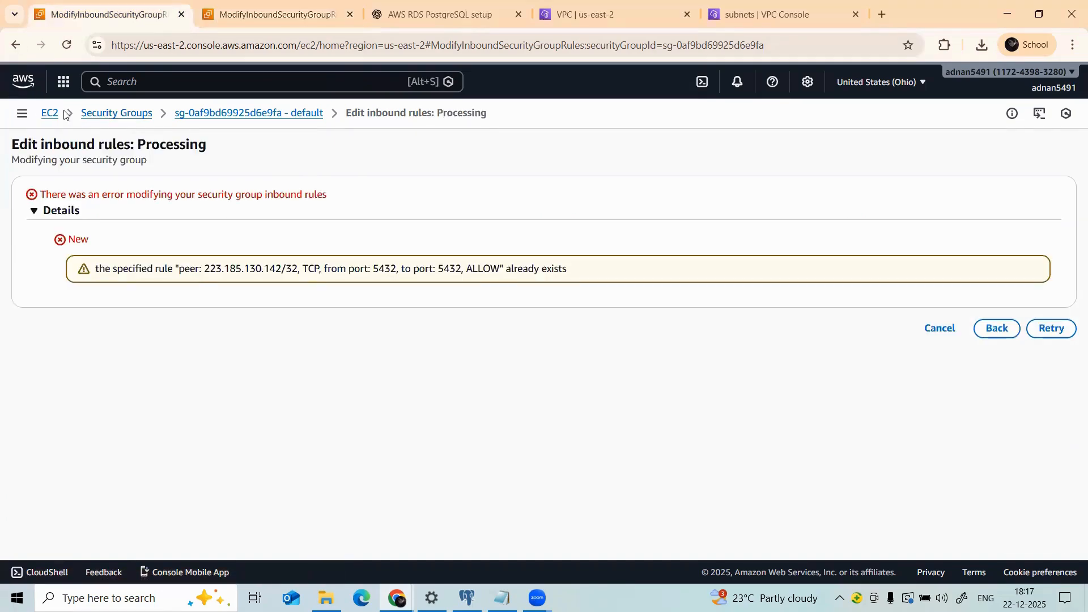
pyautogui.click(15, 45)
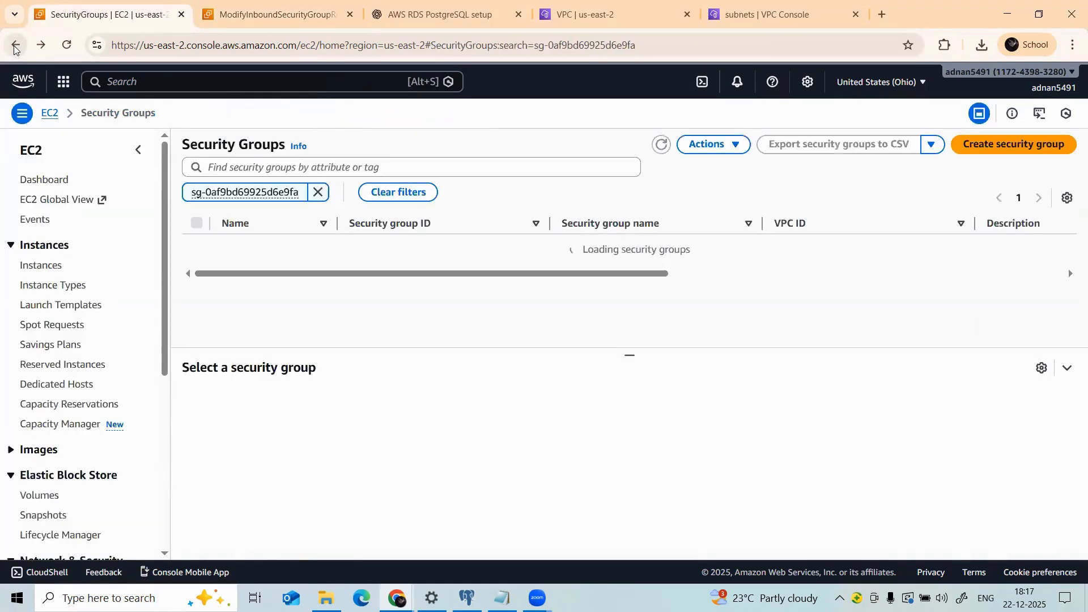
# Step: Go back to the learnmore RDS details page, then switch to pgAdmin 4
pyautogui.click(16, 46)
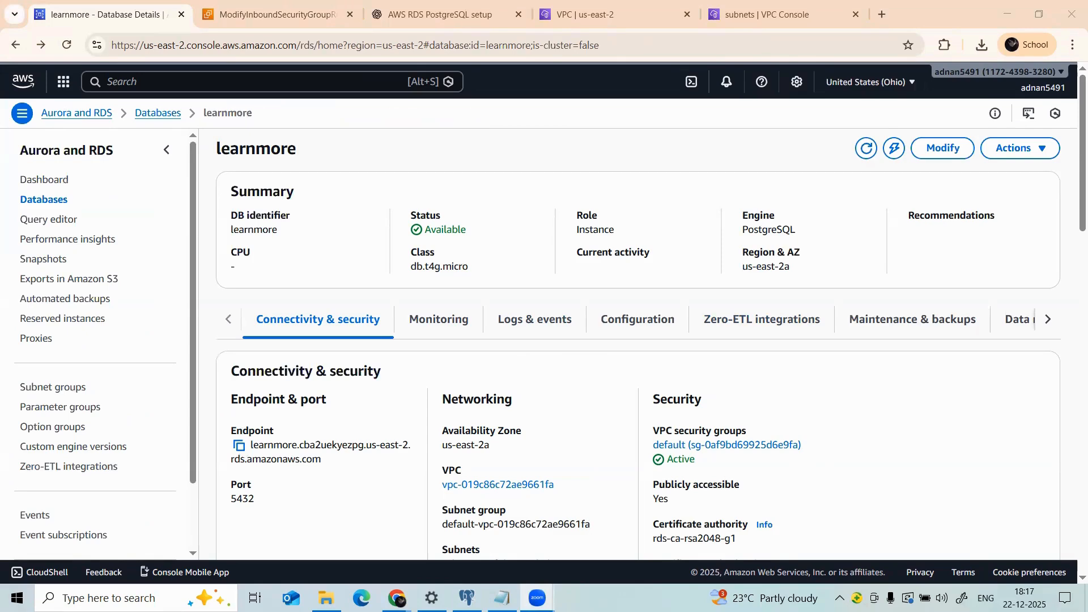
pyautogui.click(467, 597)
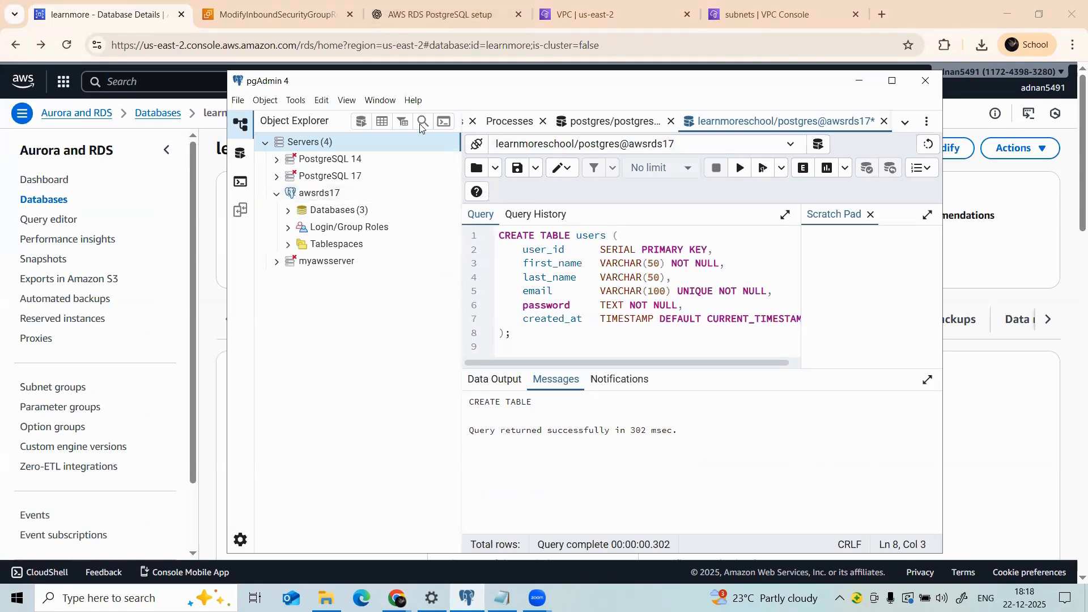
# Step: Start registering a new server from the Servers group, naming it 'learnmore53491'
pyautogui.rightClick(392, 141)
pyautogui.moveTo(419, 160)
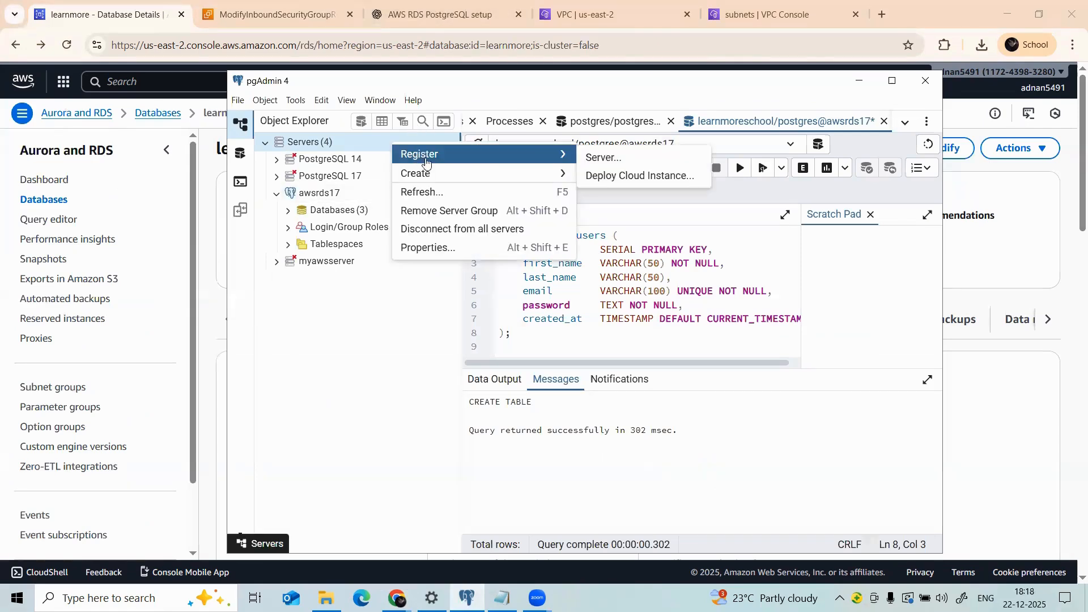
pyautogui.click(592, 158)
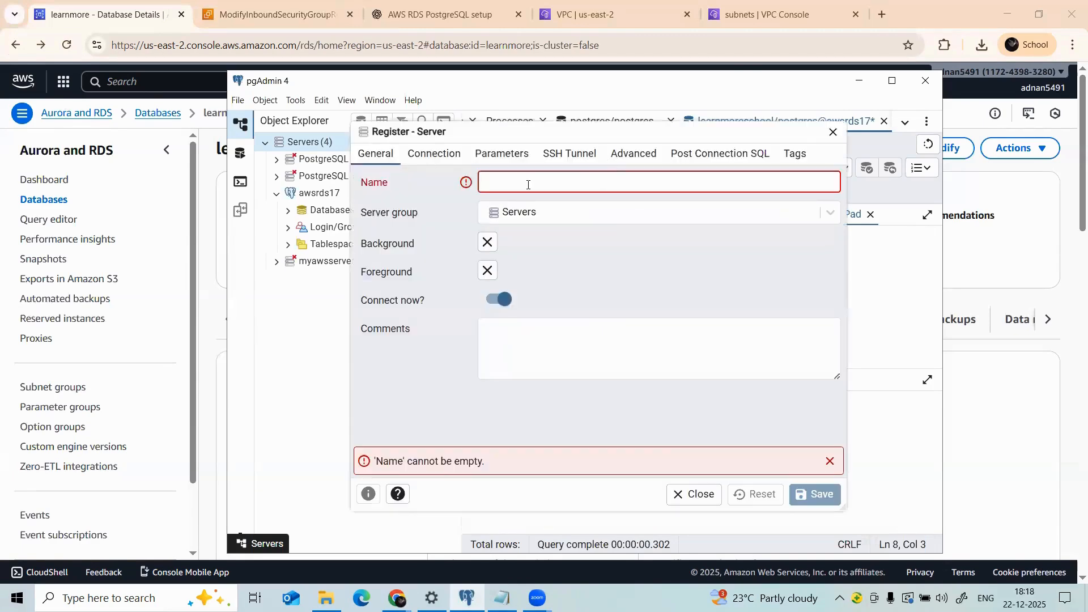
pyautogui.write('lear')
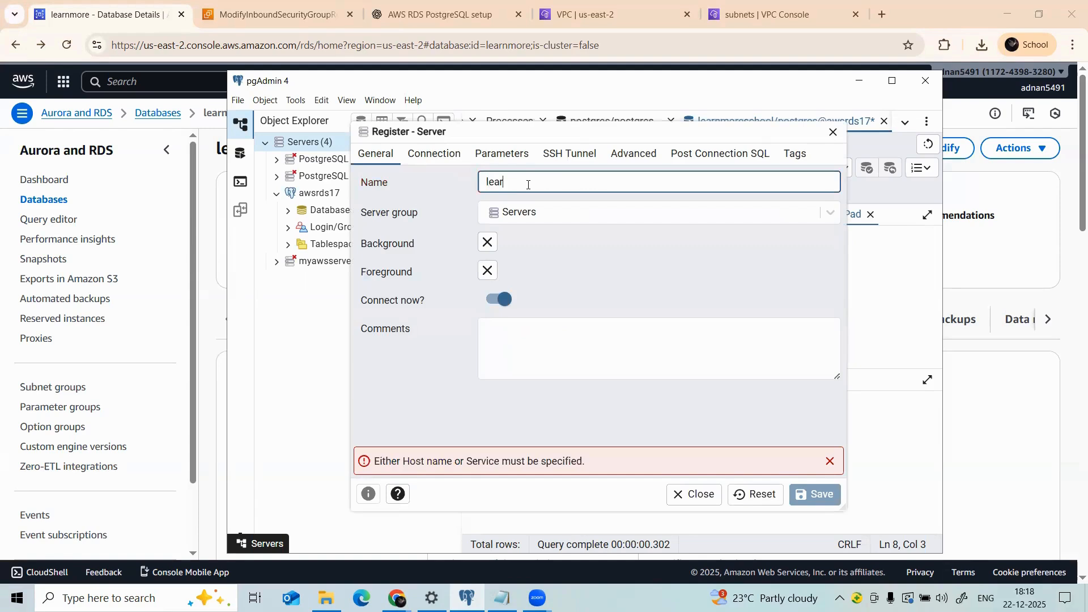
pyautogui.write('nmore53491')
pyautogui.click(829, 461)
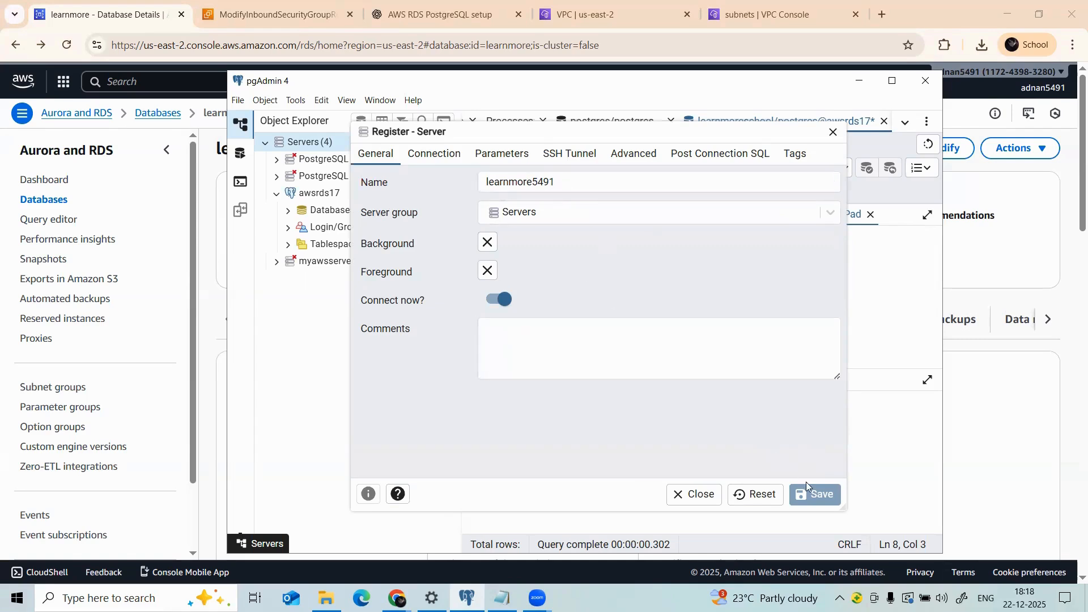
# Step: Try the names 'learnmore-12345' and 'awsrds172', then reset the form and confirm discarding
pyautogui.click(580, 179)
pyautogui.press('BackSpace')
pyautogui.press('BackSpace')
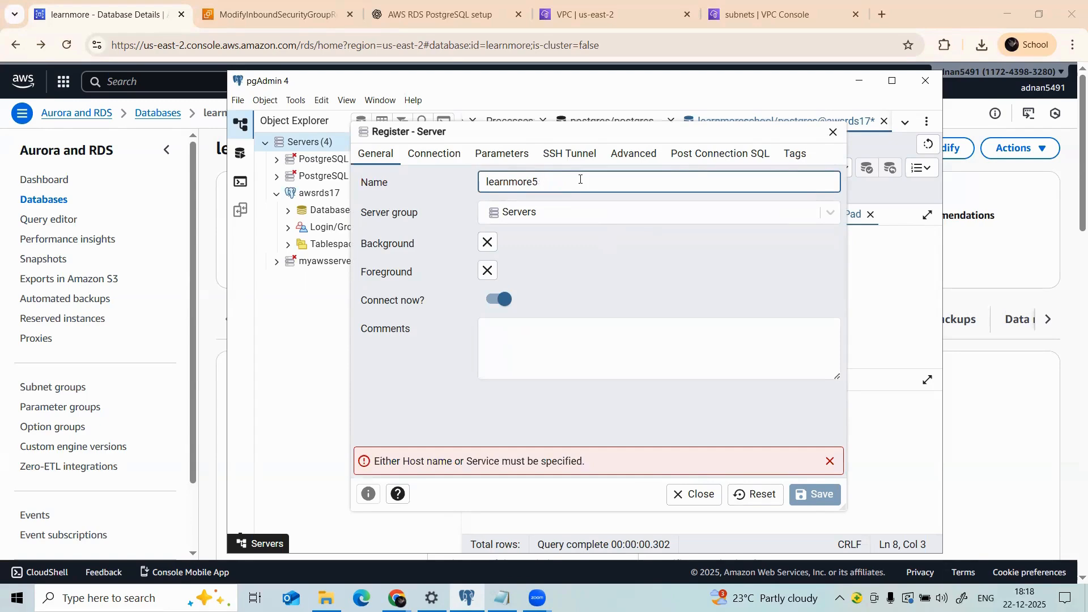
pyautogui.press('BackSpace')
pyautogui.press('BackSpace')
pyautogui.press('BackSpace')
pyautogui.press('BackSpace')
pyautogui.press('BackSpace')
pyautogui.press('BackSpace')
pyautogui.press('BackSpace')
pyautogui.press('BackSpace')
pyautogui.press('BackSpace')
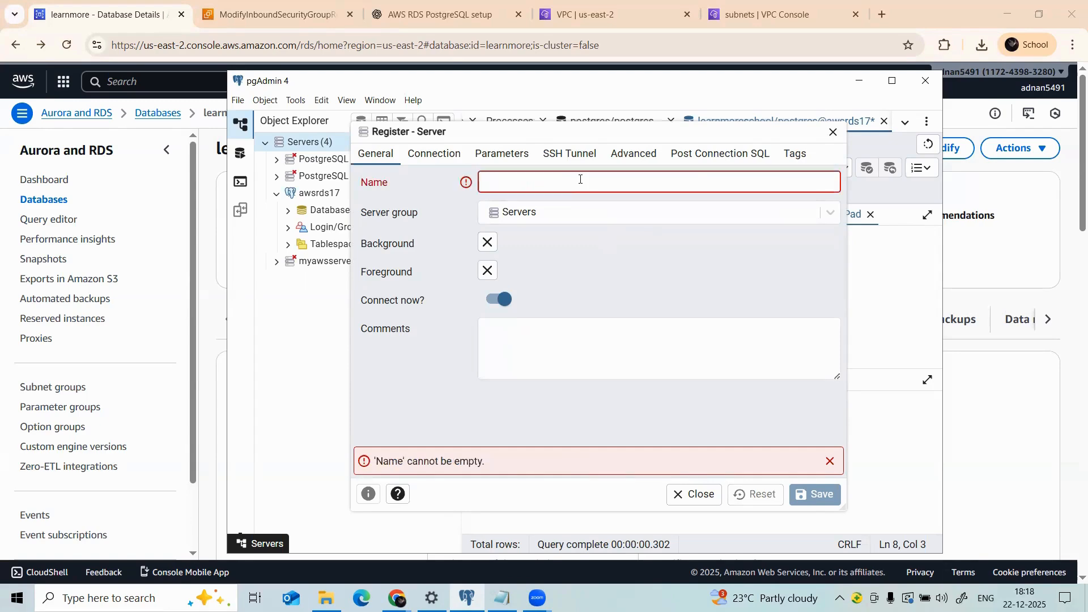
pyautogui.write('le')
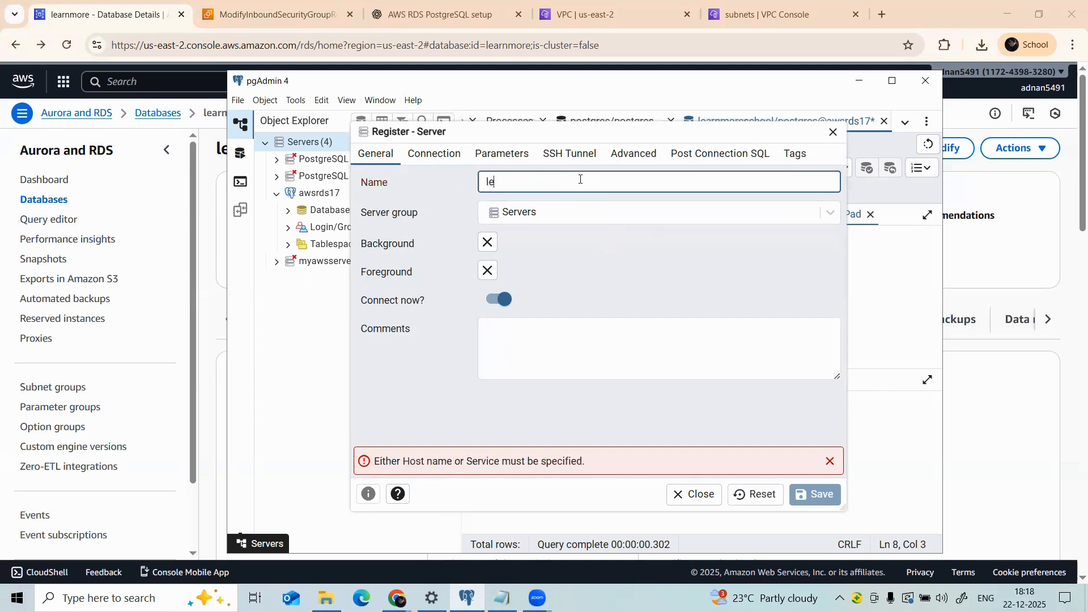
pyautogui.write('arnmore-12345')
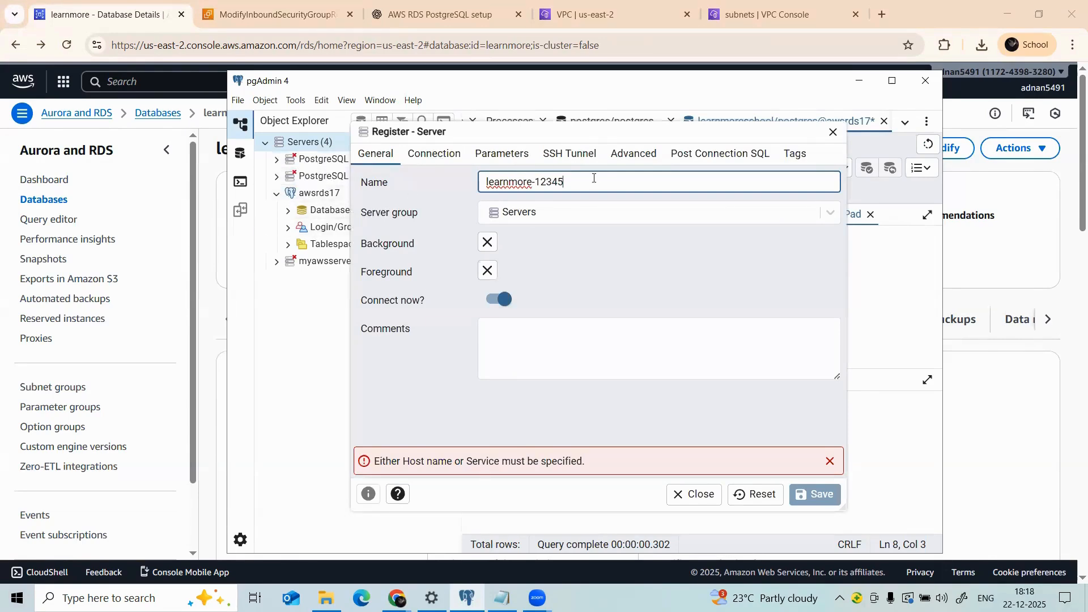
pyautogui.moveTo(606, 174); pyautogui.dragTo(453, 184)
pyautogui.write('awsrds')
pyautogui.write('17')
pyautogui.write('2')
pyautogui.click(765, 498)
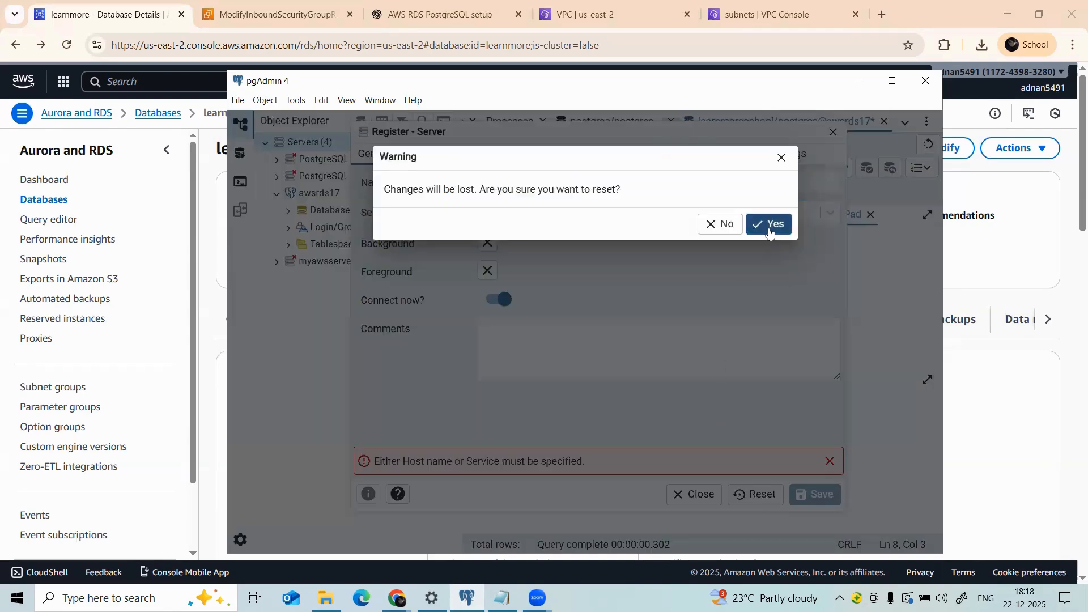
pyautogui.click(769, 225)
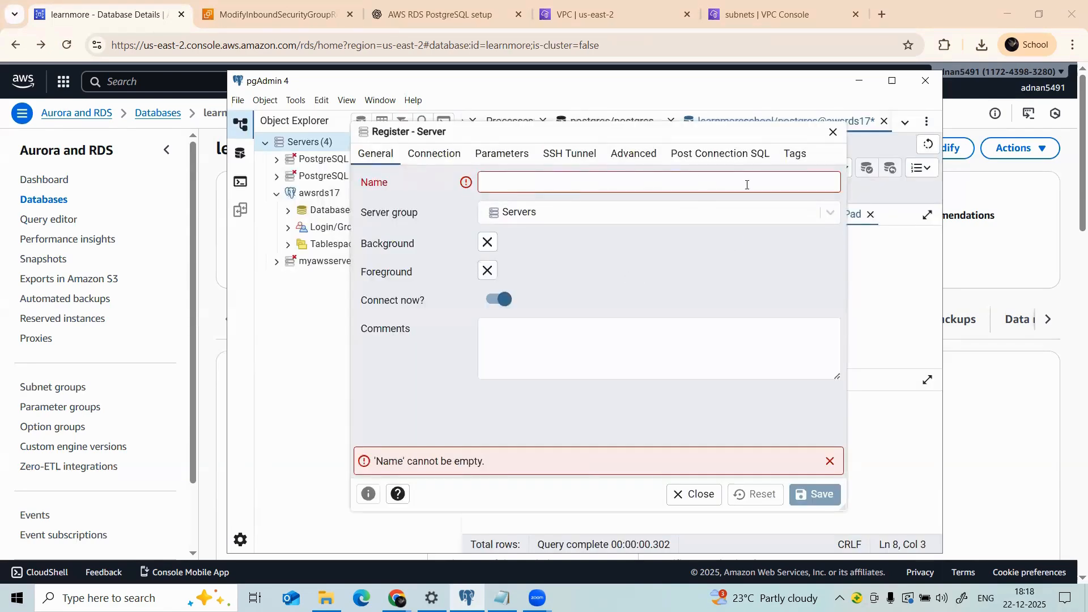
# Step: Name the server 'learnmore' and view its Connection settings, where port is 5432 and host is blank
pyautogui.click(530, 188)
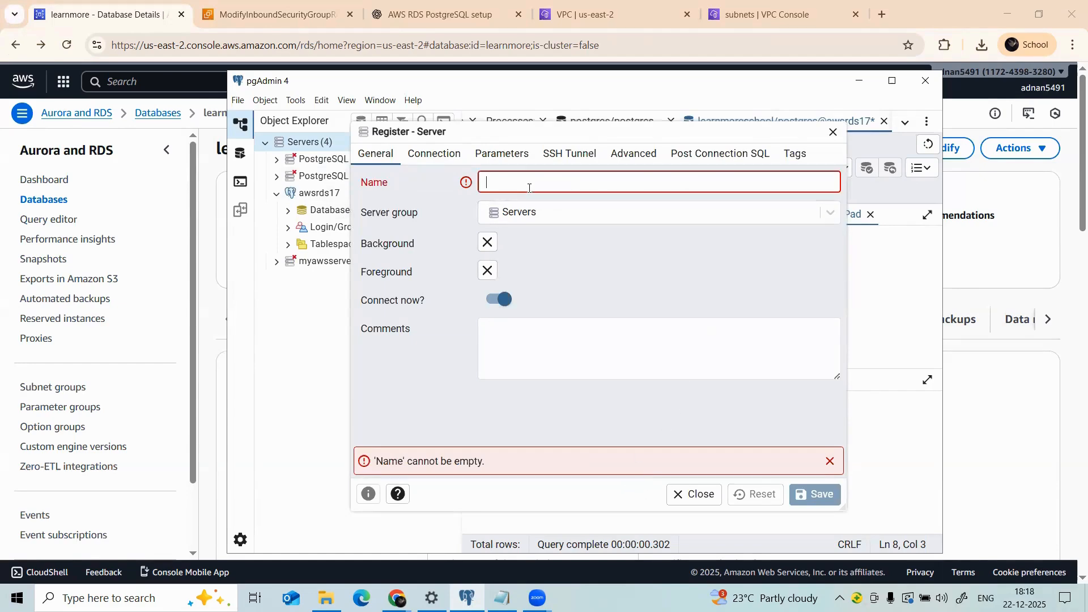
pyautogui.write('learnm')
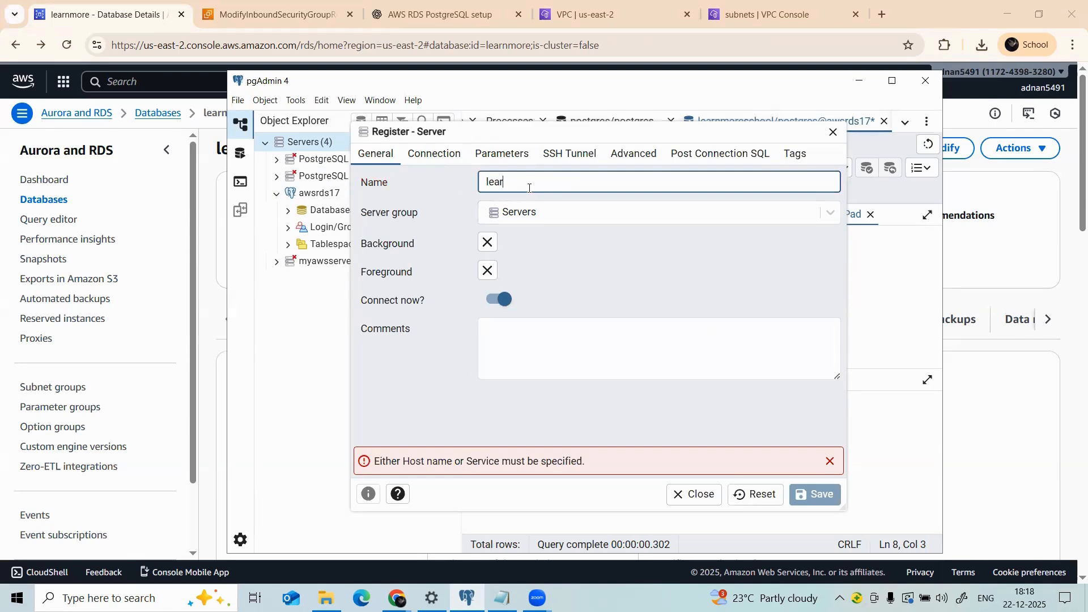
pyautogui.write('ore')
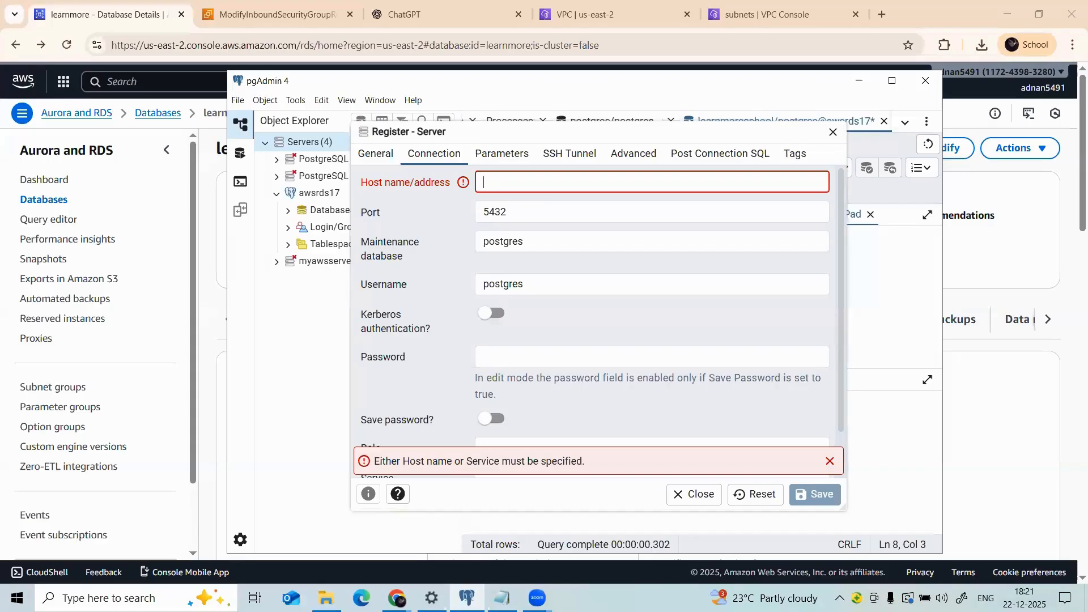
pyautogui.click(375, 154)
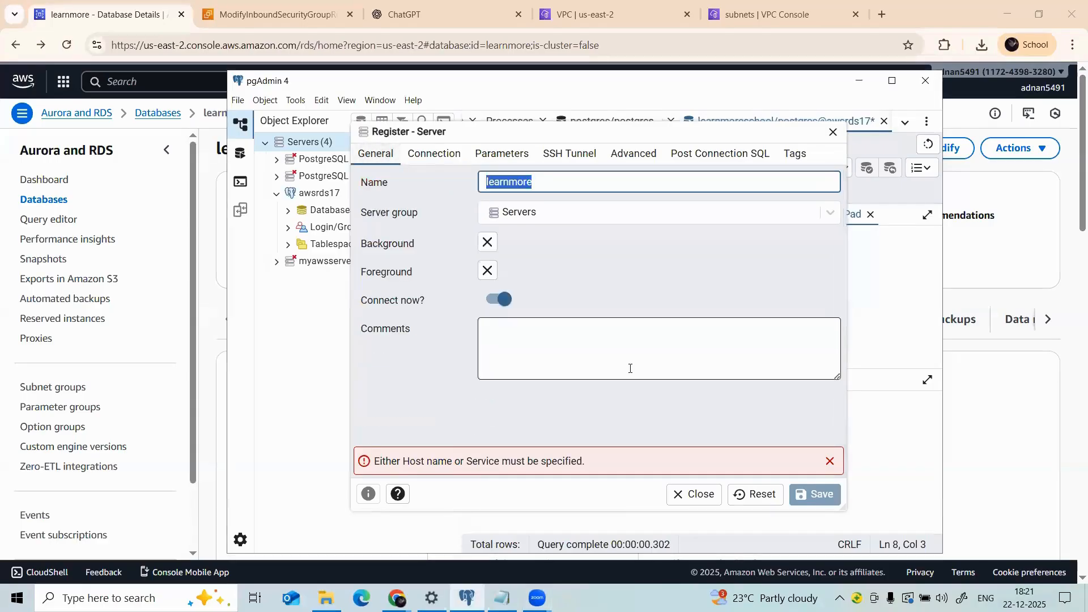
pyautogui.click(669, 376)
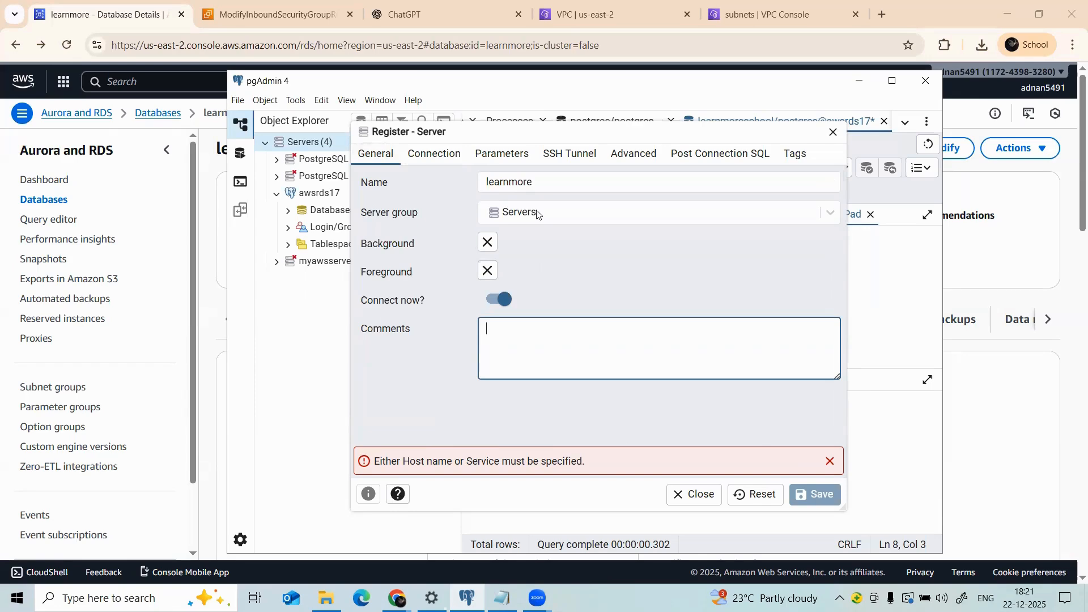
pyautogui.click(427, 157)
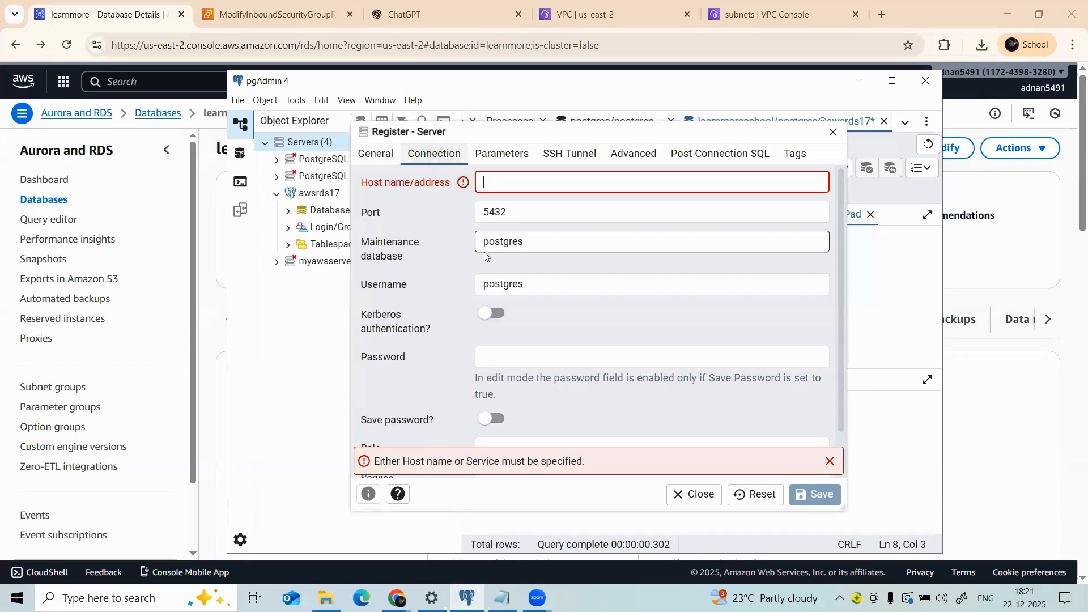
pyautogui.click(278, 7)
# Step: Copy the learnmore database endpoint from its RDS details page and return to pgAdmin
pyautogui.click(105, 14)
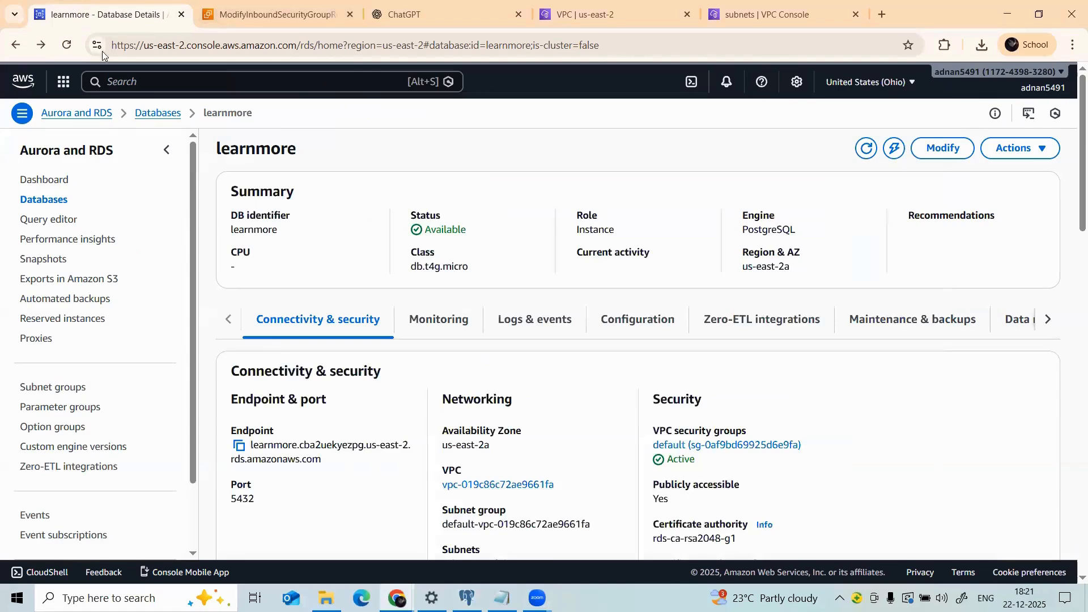
pyautogui.click(239, 446)
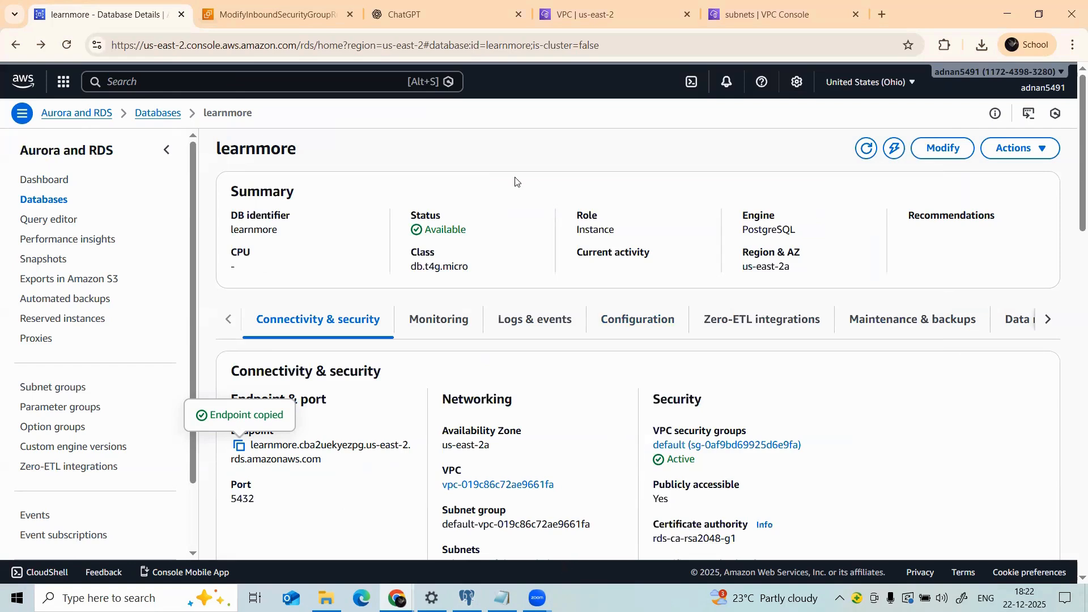
pyautogui.hotkey('alt', 'Tab')
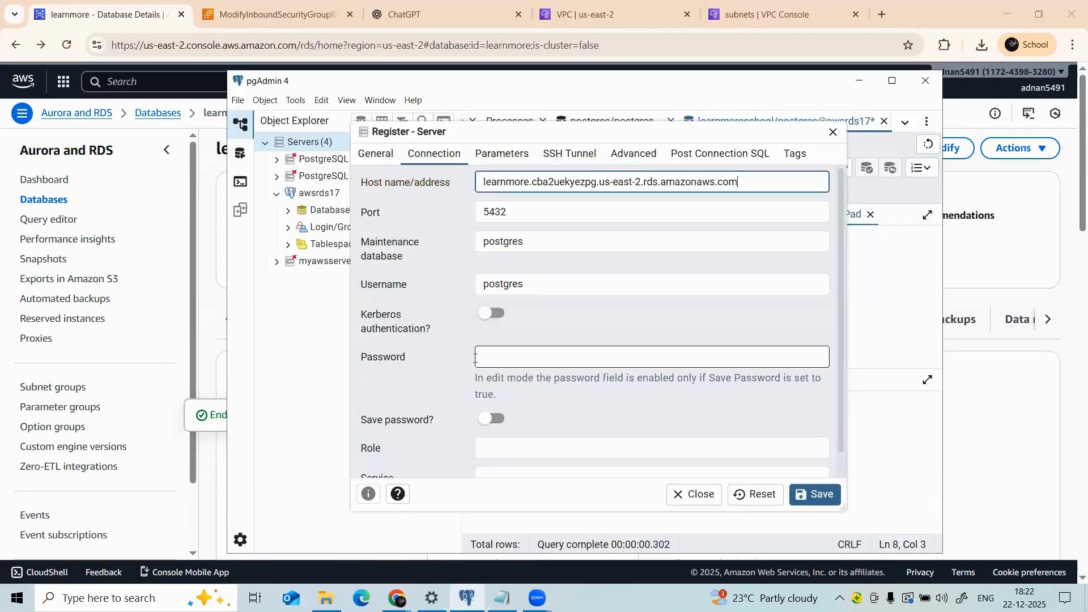
# Step: Enter the connection password, recheck the General tab, and save the learnmore server registration
pyautogui.click(539, 363)
pyautogui.scroll(-1, 530, 391)
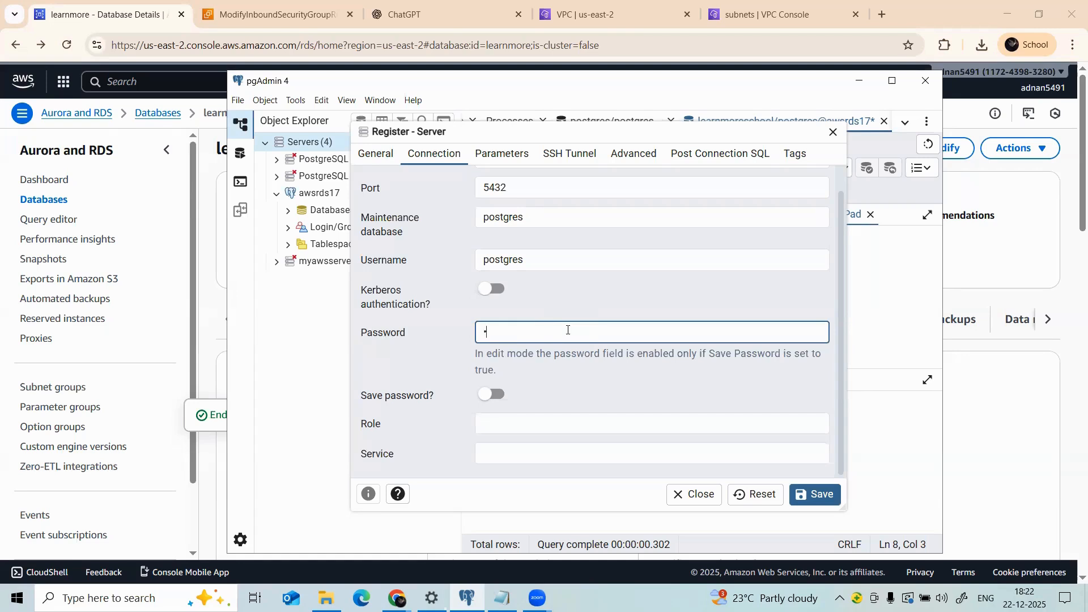
pyautogui.write('••••')
pyautogui.press('BackSpace')
pyautogui.press('BackSpace')
pyautogui.press('BackSpace')
pyautogui.press('BackSpace')
pyautogui.press('BackSpace')
pyautogui.press('BackSpace')
pyautogui.press('BackSpace')
pyautogui.press('BackSpace')
pyautogui.press('BackSpace')
pyautogui.press('BackSpace')
pyautogui.press('BackSpace')
pyautogui.click(376, 154)
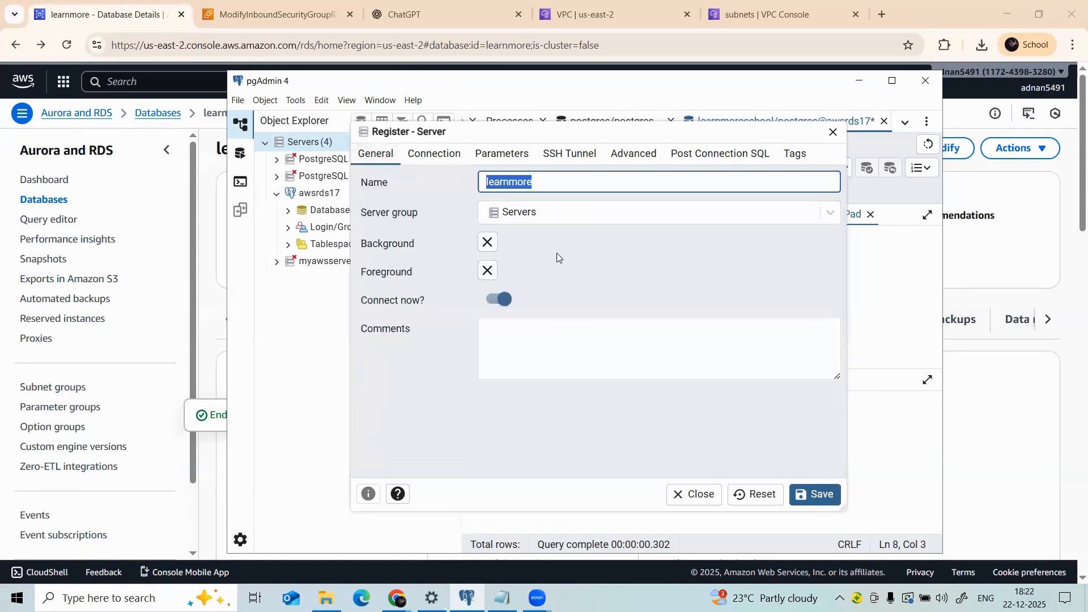
pyautogui.click(816, 492)
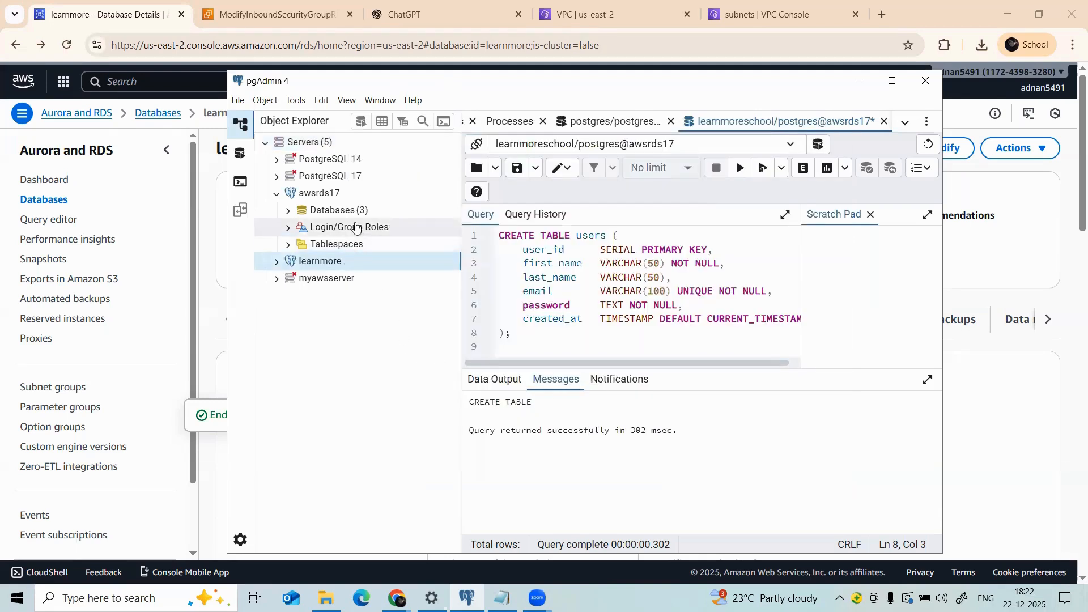
# Step: Expand learnmore > Databases > postgres > Schemas > public > Tables and open the Tables context menu
pyautogui.rightClick(295, 261)
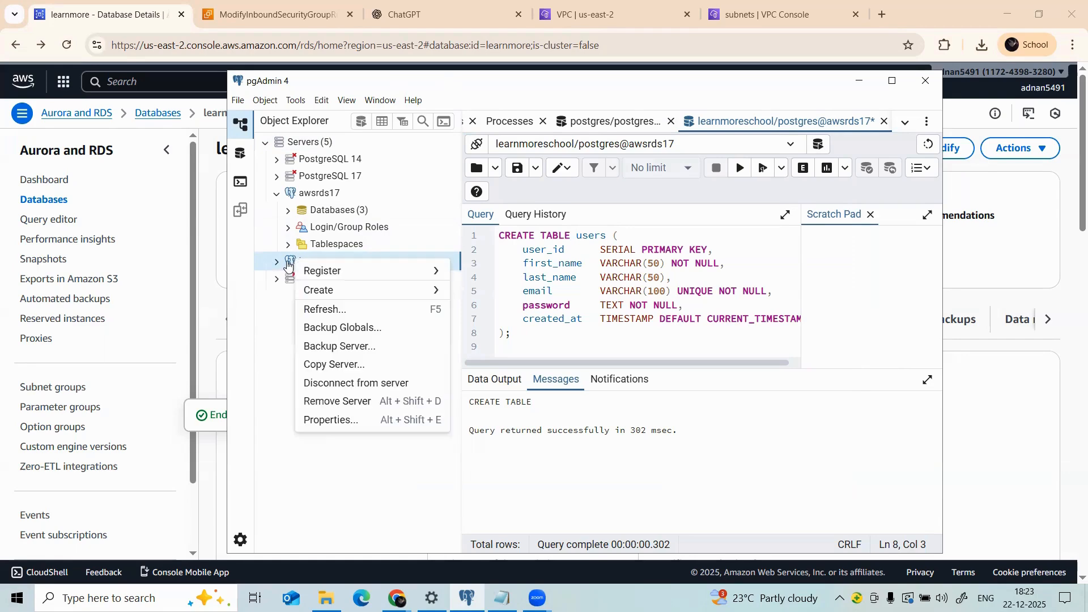
pyautogui.click(286, 266)
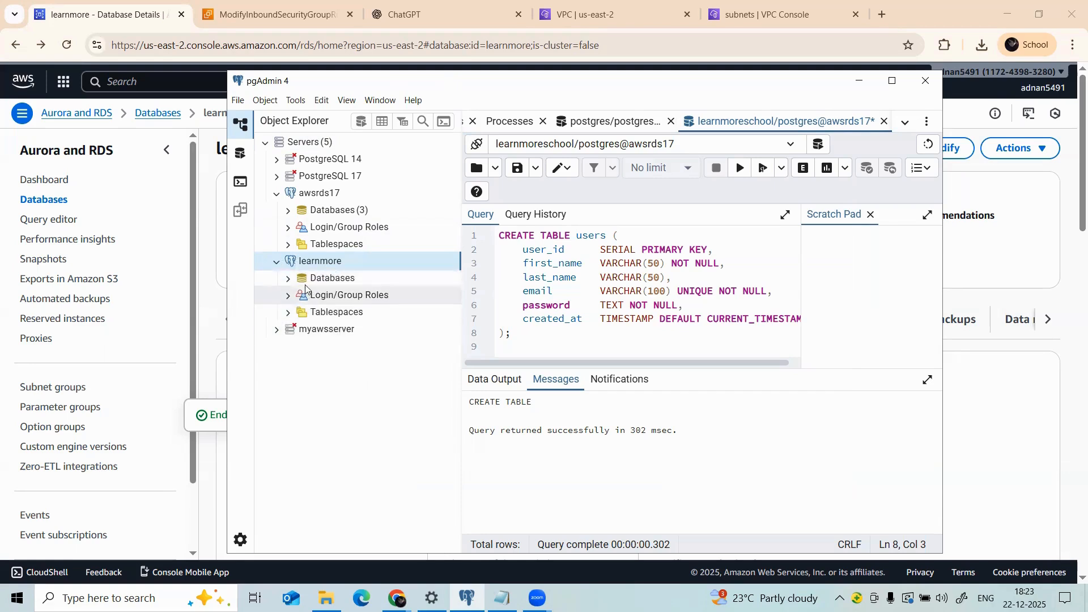
pyautogui.click(289, 280)
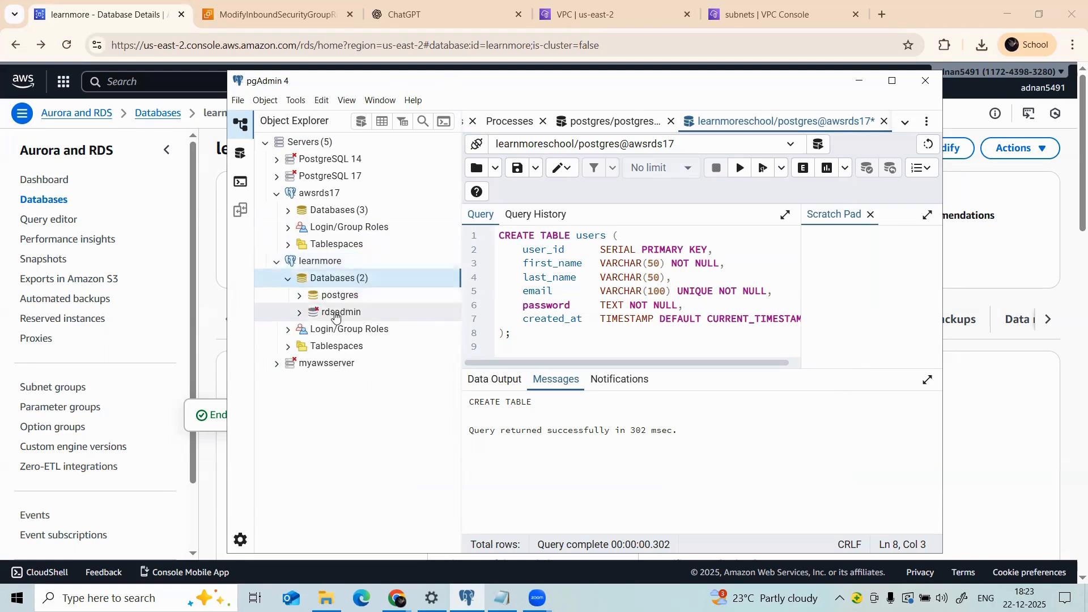
pyautogui.click(299, 295)
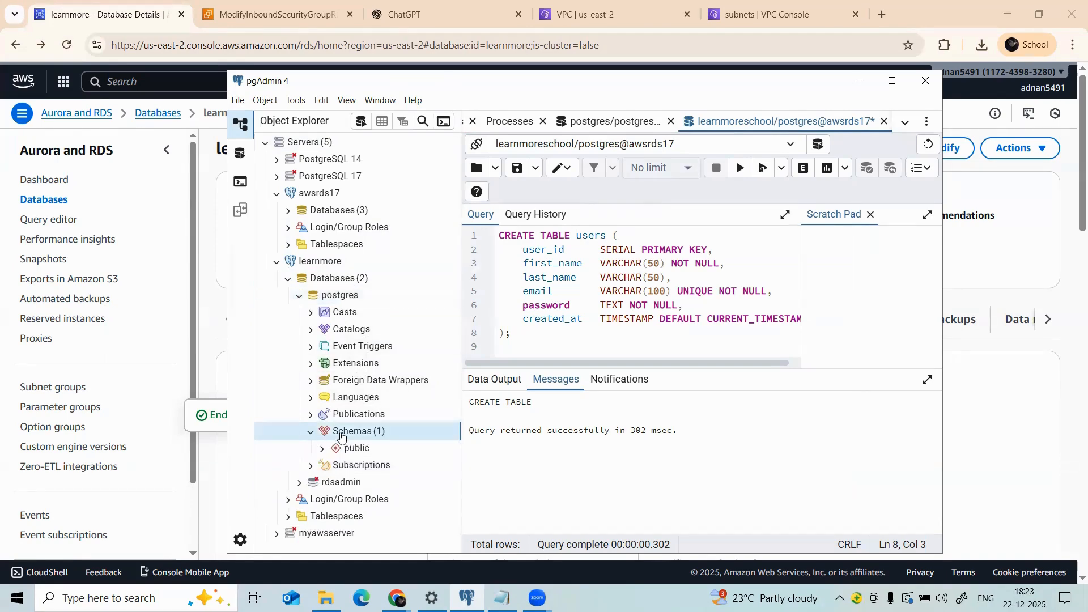
pyautogui.click(322, 449)
pyautogui.scroll(-1, 359, 465)
pyautogui.scroll(-3, 358, 463)
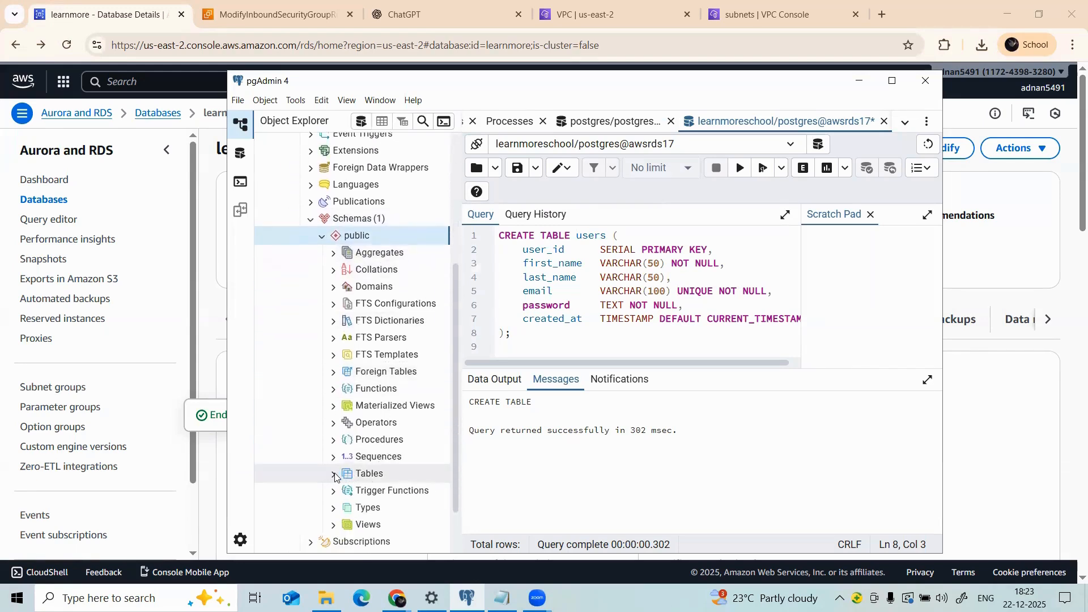
pyautogui.click(335, 478)
pyautogui.rightClick(355, 479)
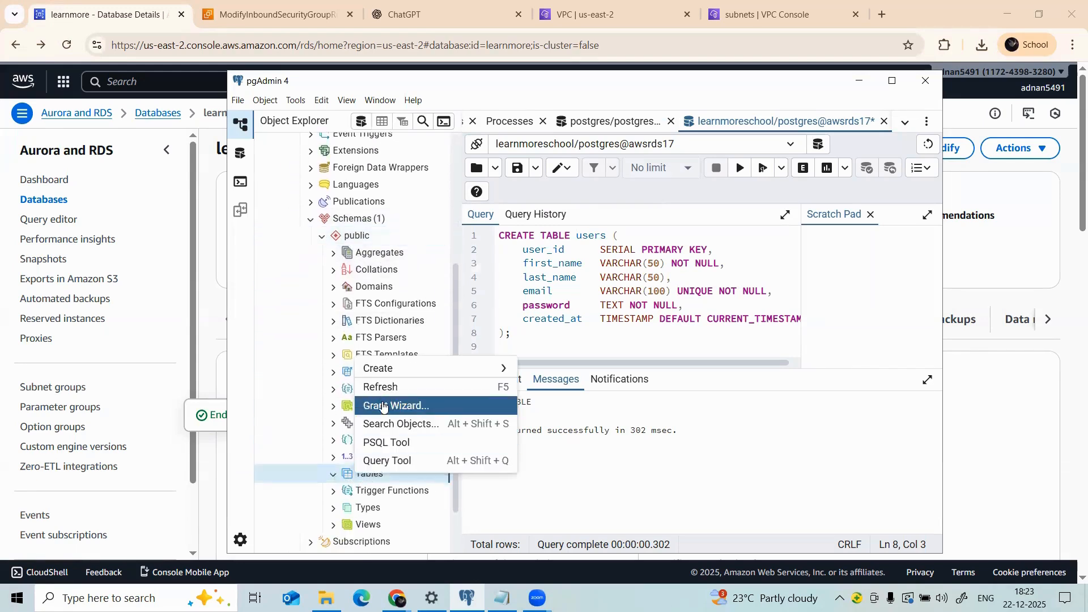
# Step: Paste the CREATE TABLE users script from Notepad into a Query Tool on postgres and execute it
pyautogui.click(396, 461)
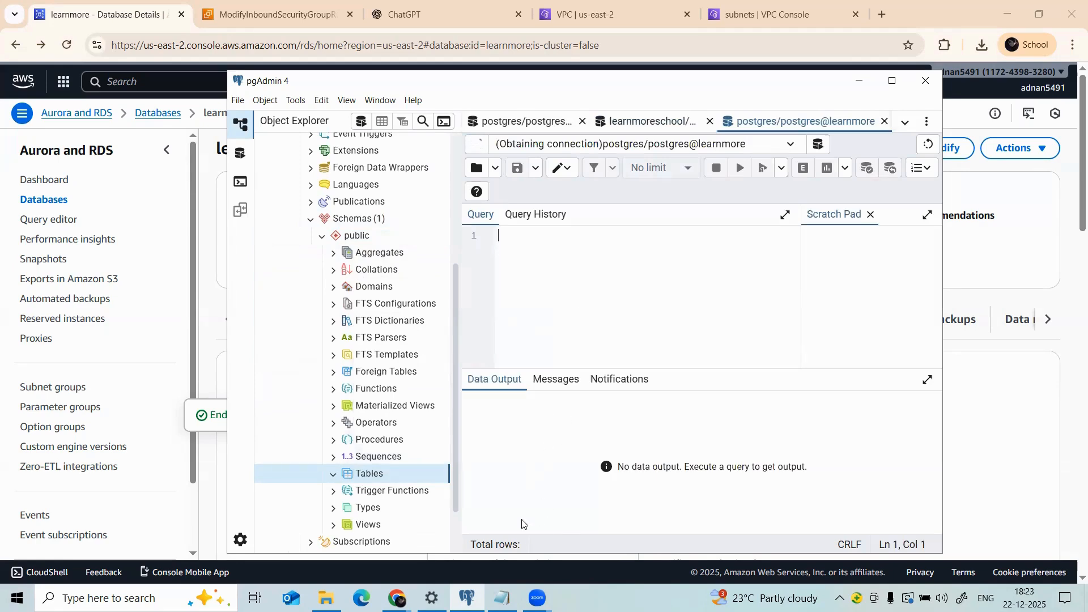
pyautogui.click(502, 598)
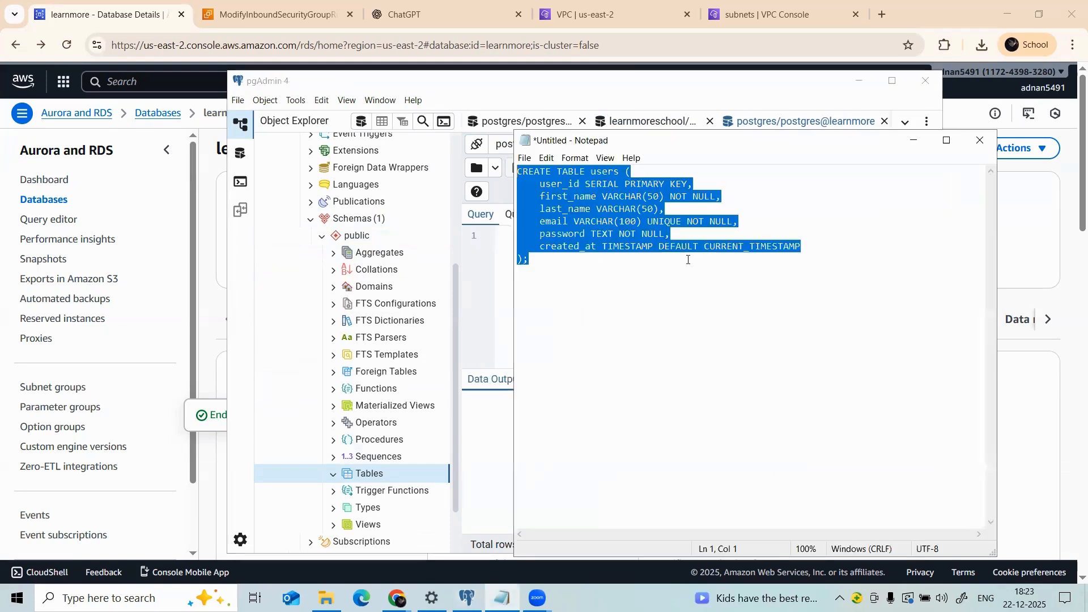
pyautogui.click(483, 254)
pyautogui.rightClick(529, 253)
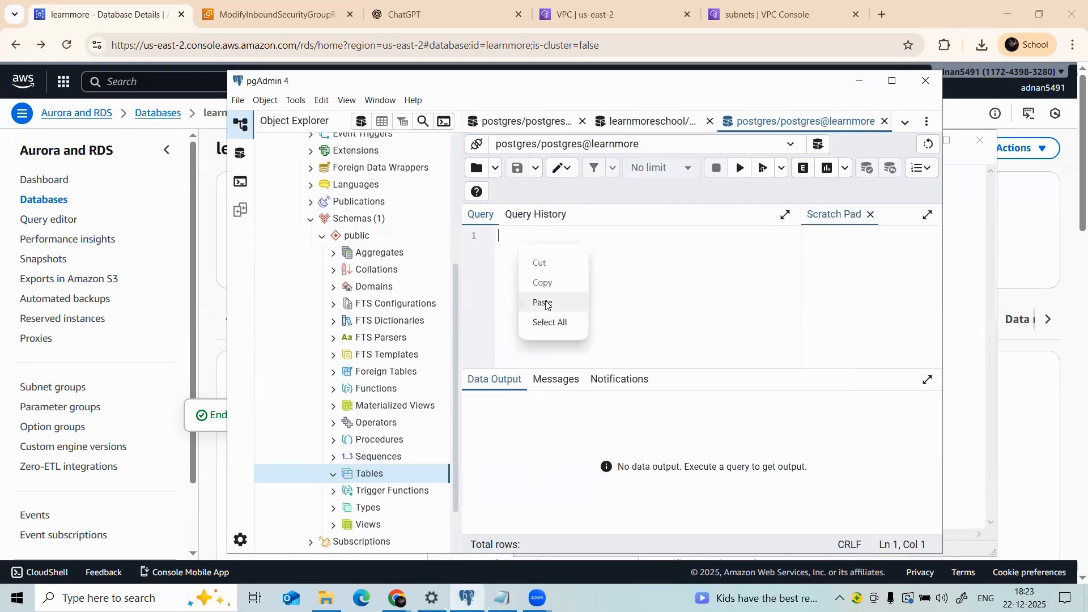
pyautogui.hotkey('ctrl', 'v')
pyautogui.hotkey('ctrl', 'a')
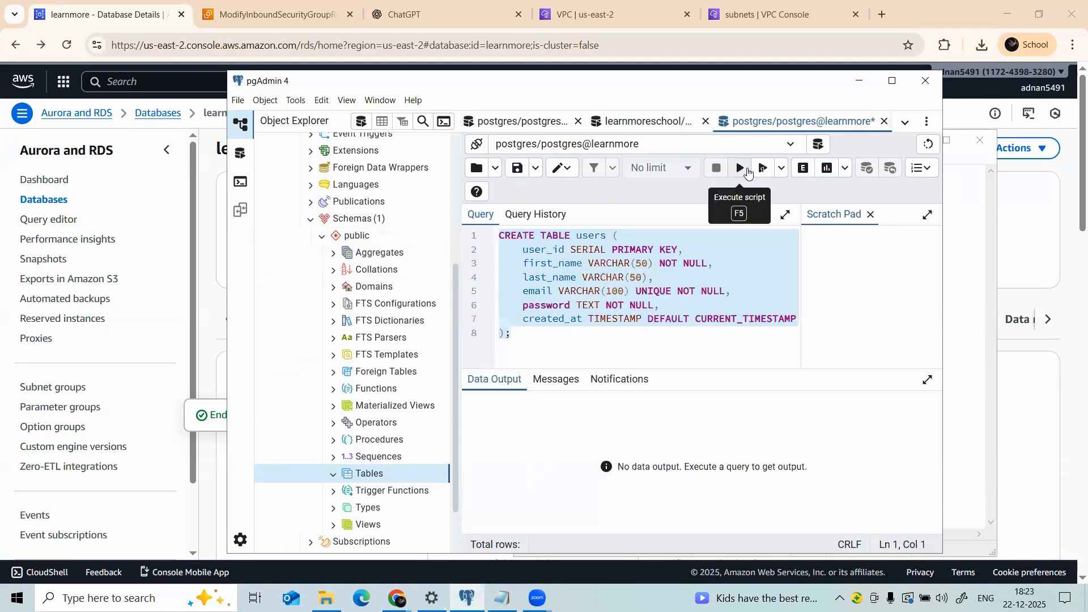
pyautogui.click(740, 168)
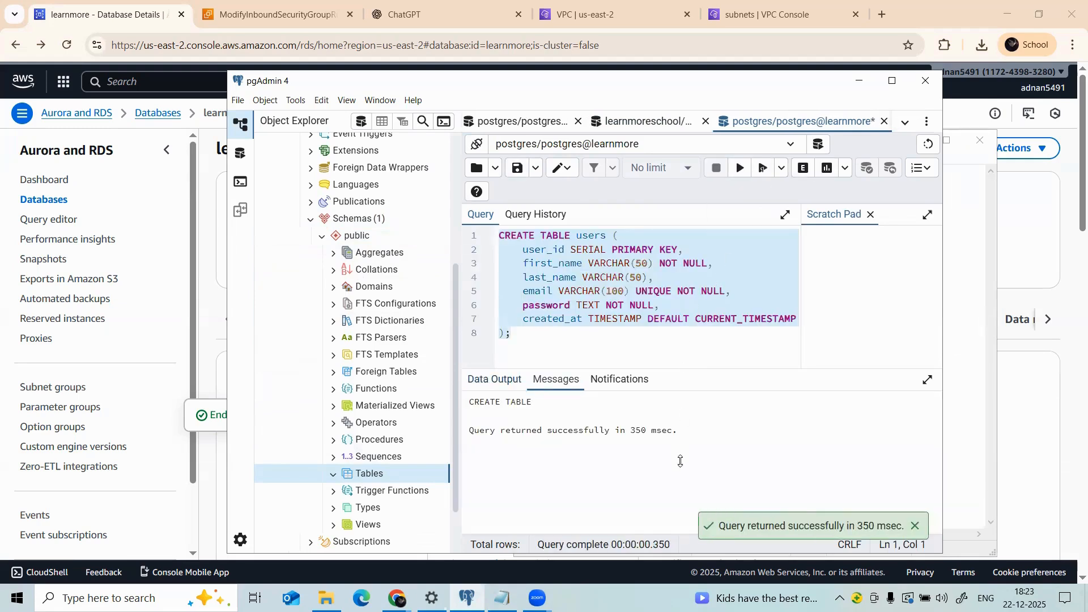